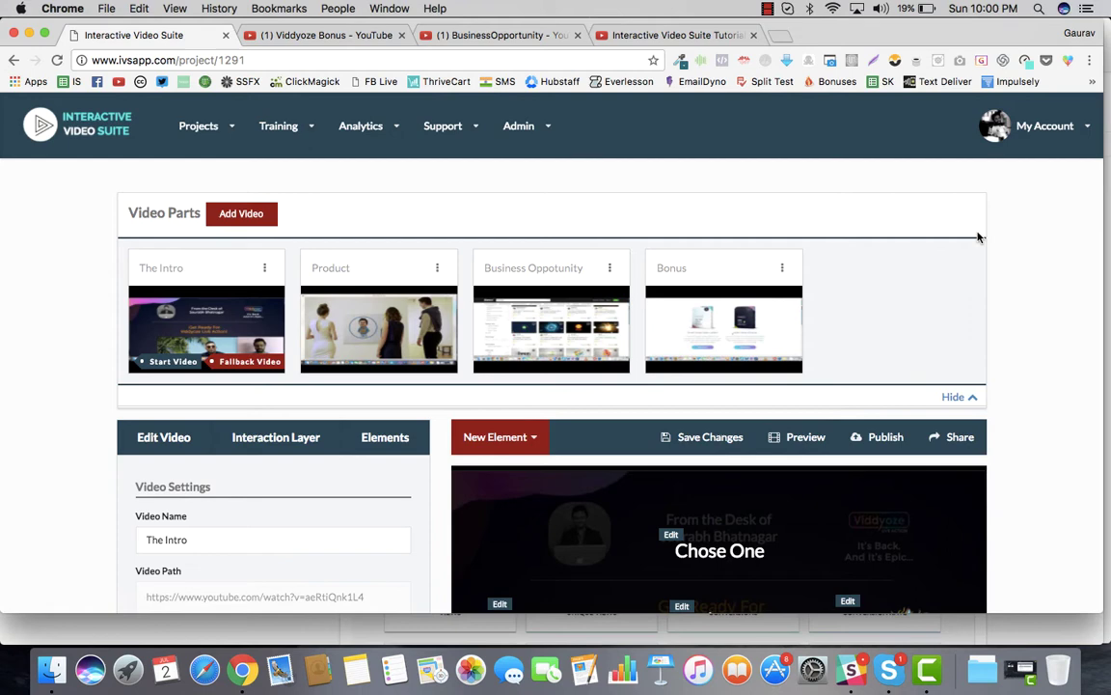
# Open the Product video part for editing
pyautogui.scroll(-3, 995, 246)
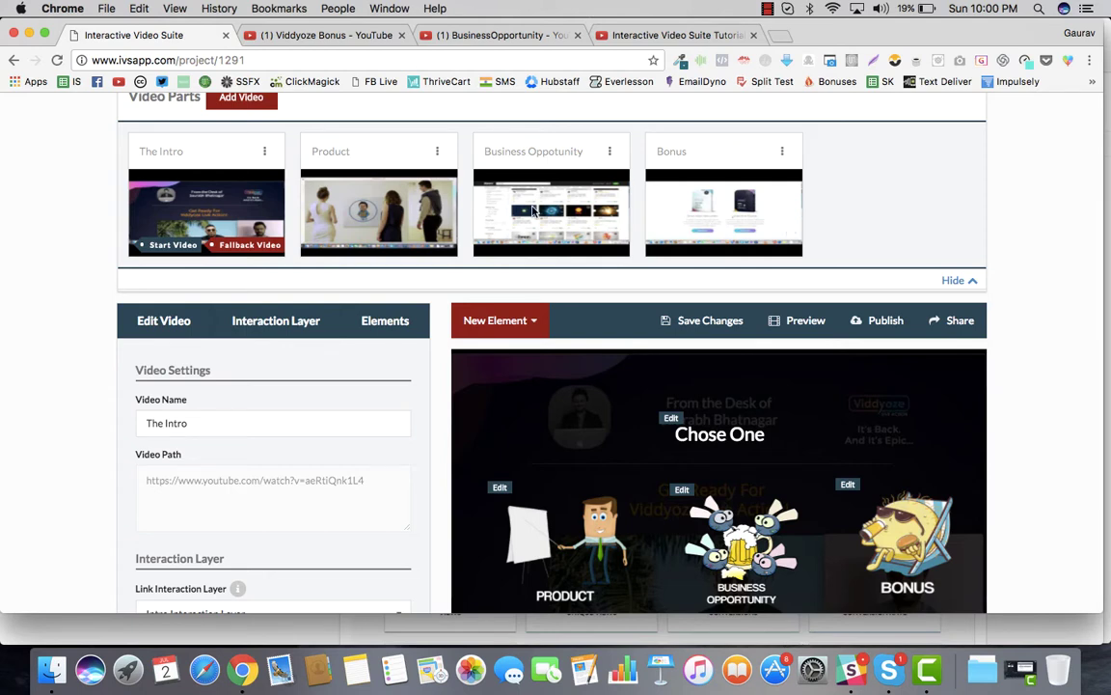
pyautogui.scroll(-3, 416, 479)
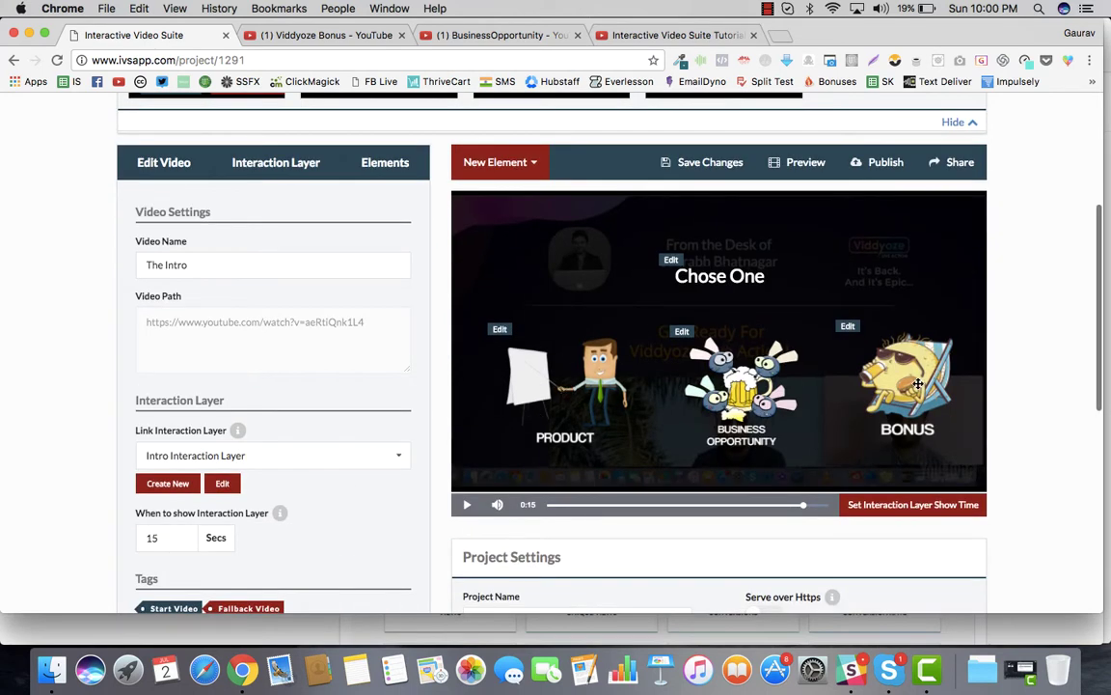
pyautogui.scroll(-3, 333, 322)
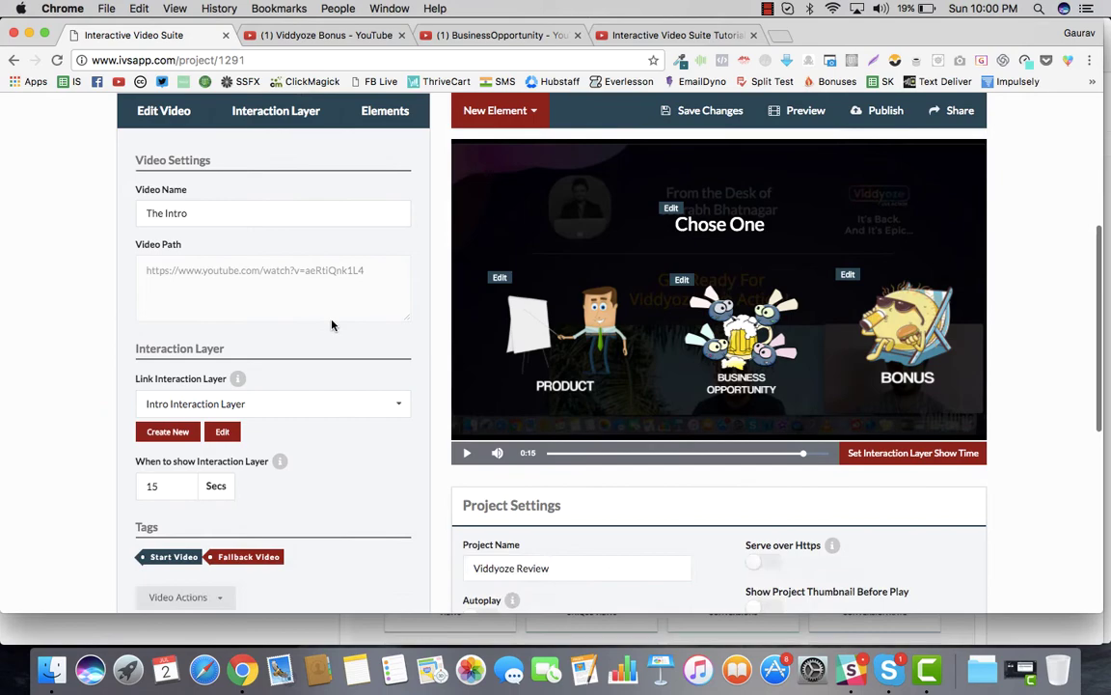
pyautogui.scroll(4, 333, 322)
pyautogui.scroll(1, 309, 299)
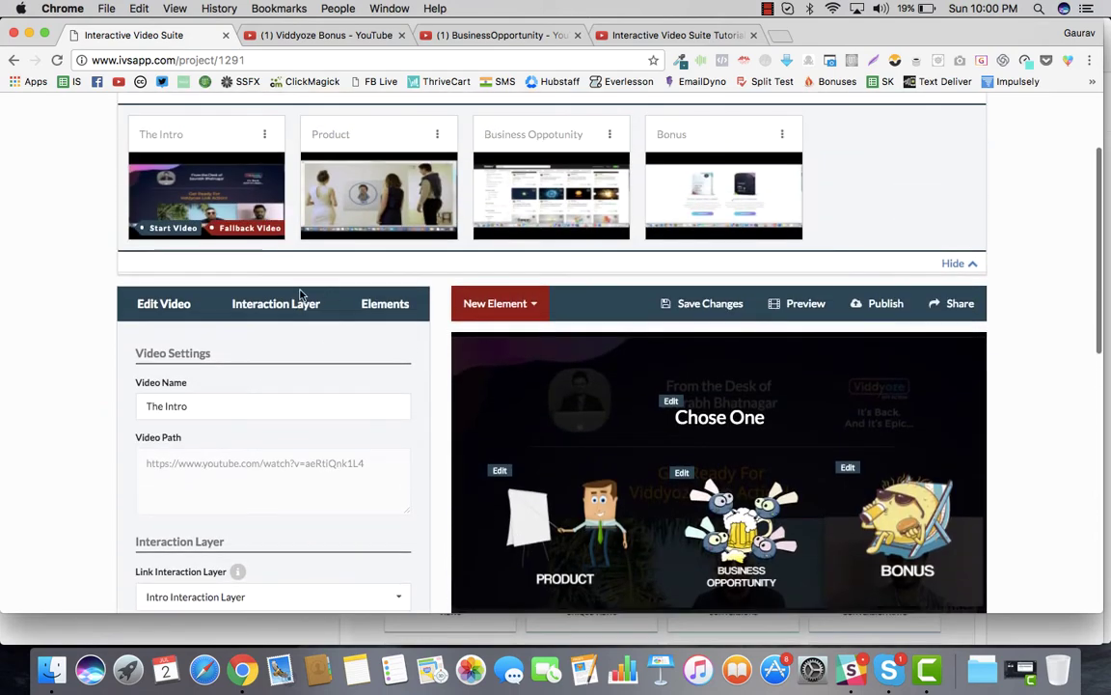
pyautogui.click(378, 195)
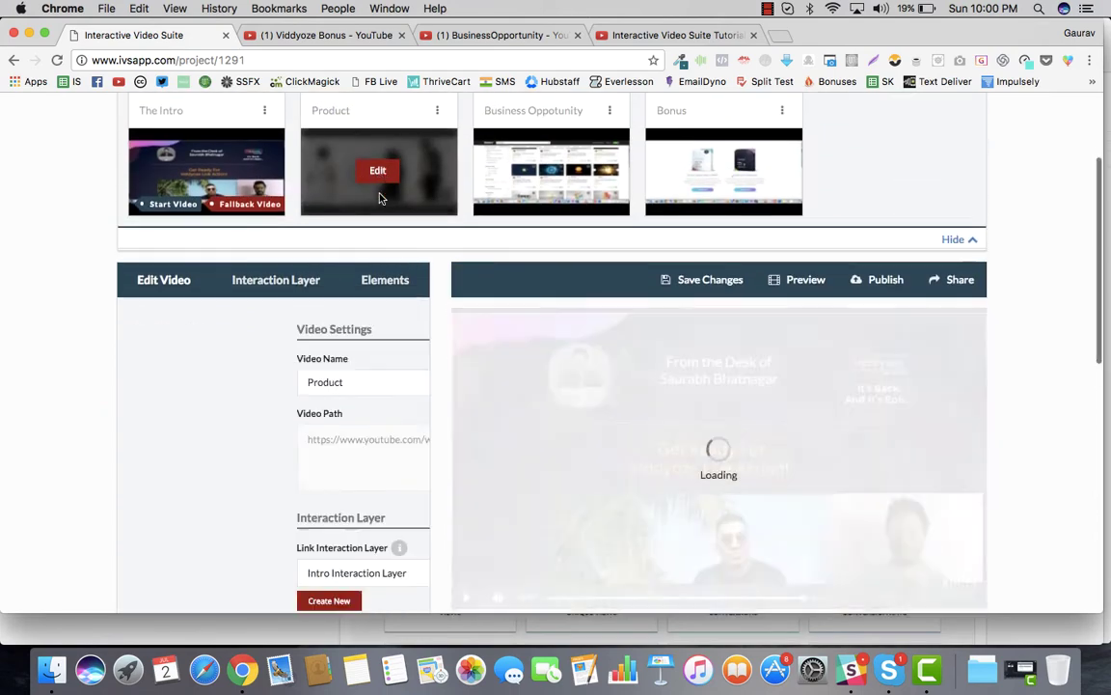
pyautogui.scroll(3, 380, 199)
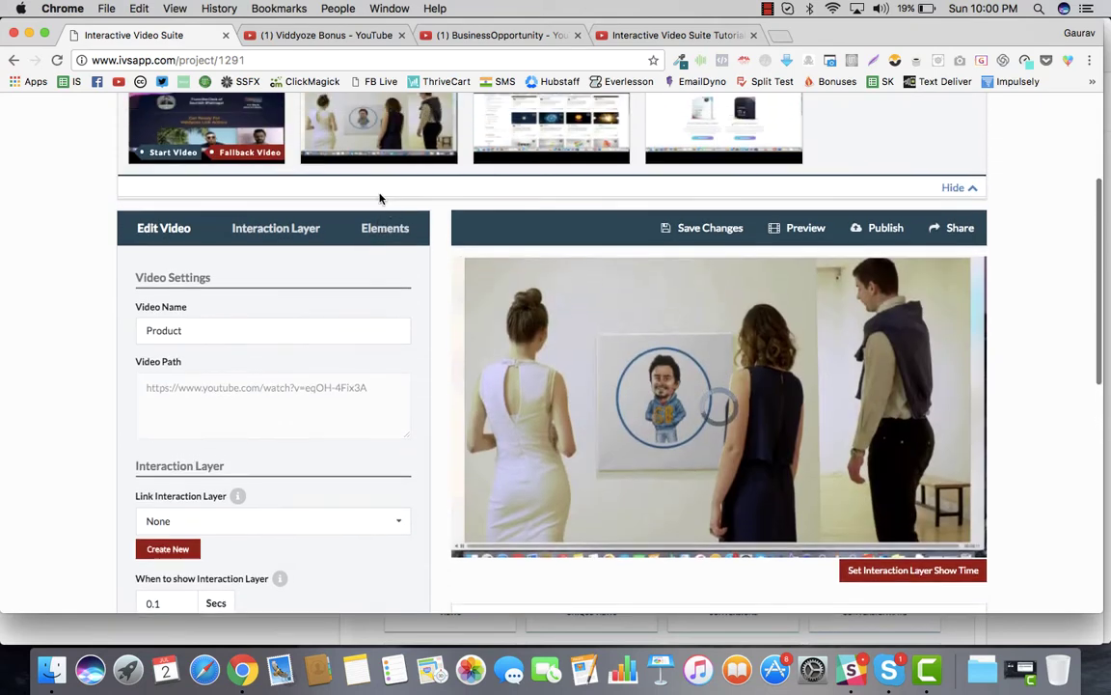
pyautogui.scroll(-2, 690, 403)
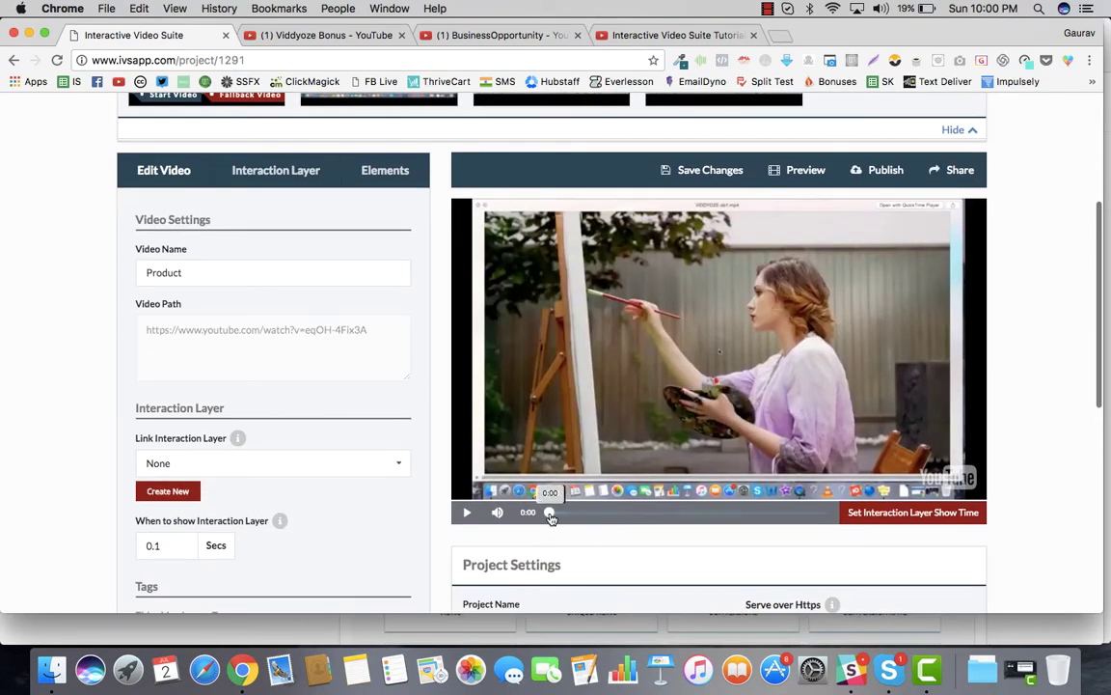
# Move the Product video's playback position to about 2:28, near the end of the clip
pyautogui.moveTo(554, 521); pyautogui.dragTo(822, 521)
pyautogui.click(822, 521)
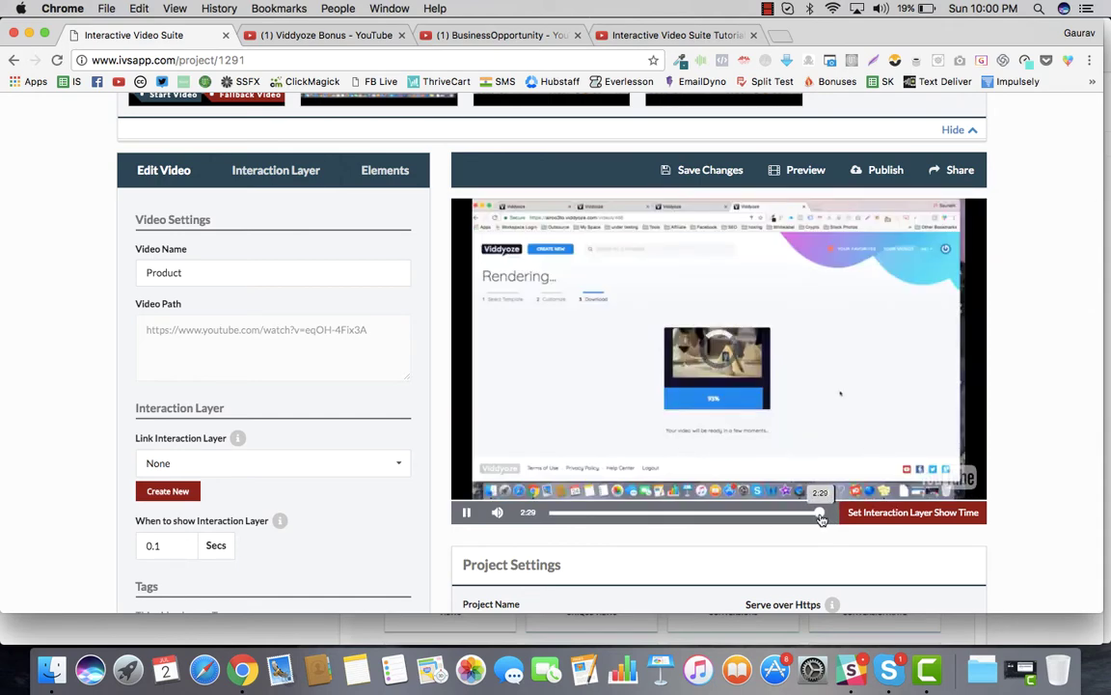
pyautogui.click(821, 520)
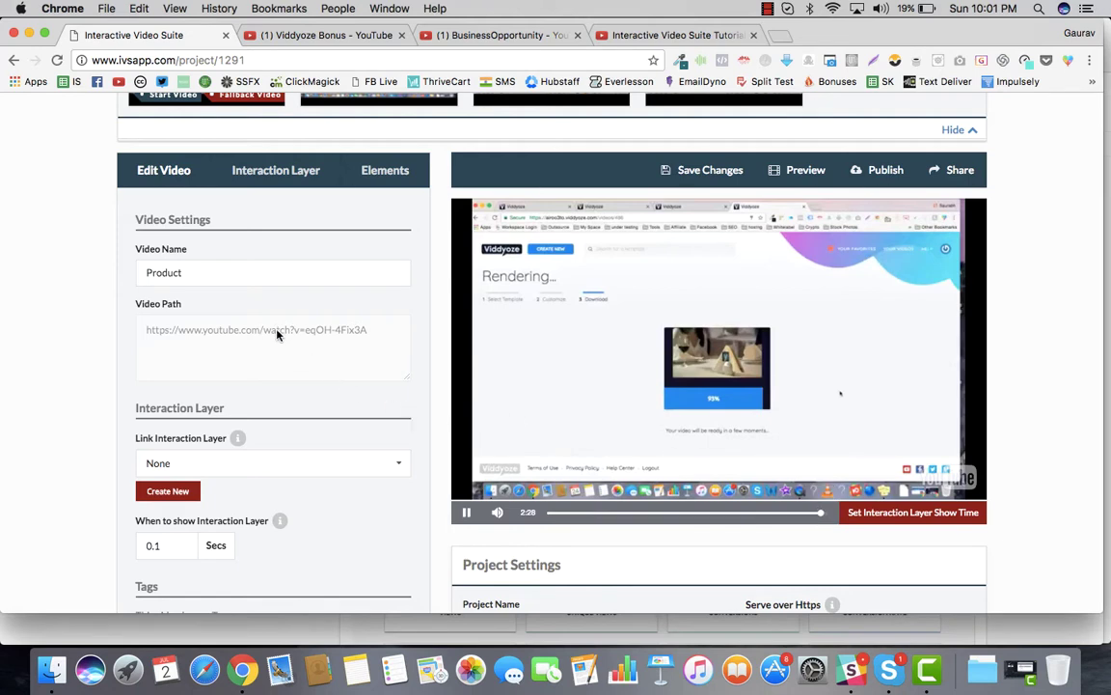
# Create a new interaction layer named "Product Layer" for the Product video
pyautogui.scroll(-2, 277, 333)
pyautogui.click(273, 377)
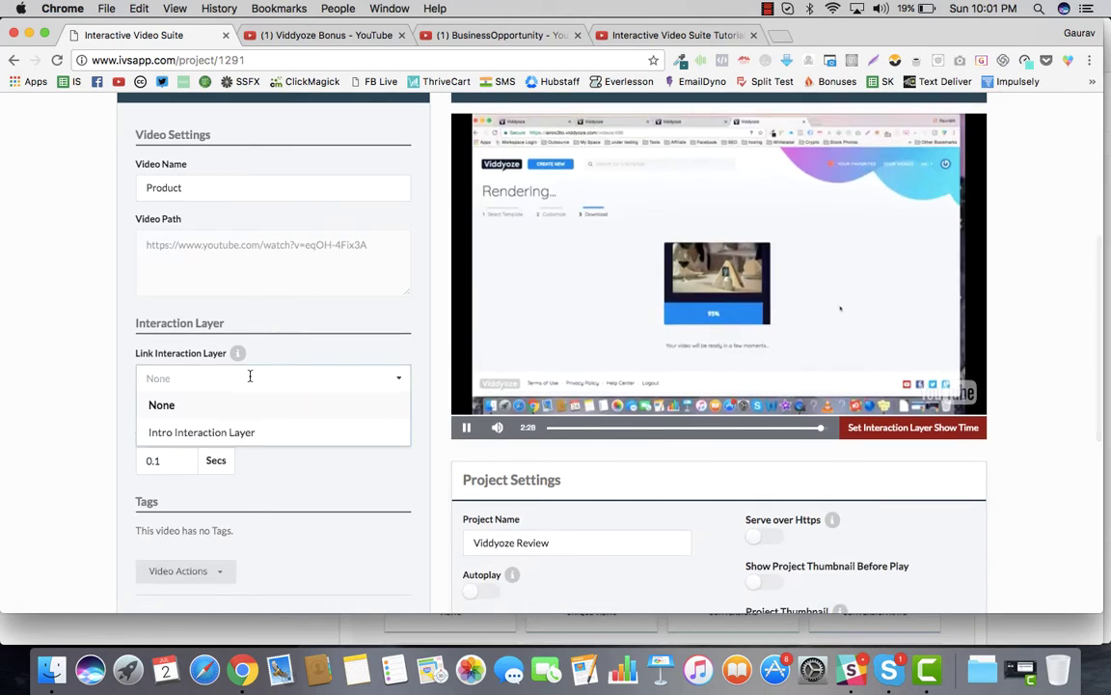
pyautogui.click(83, 349)
pyautogui.click(168, 405)
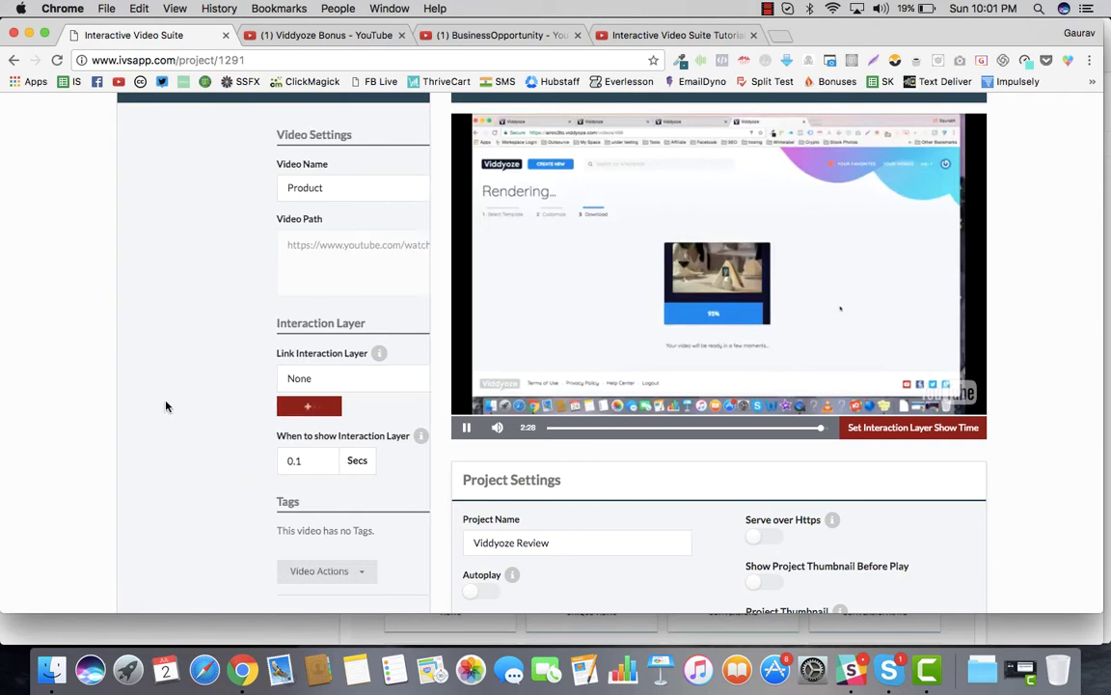
pyautogui.click(280, 230)
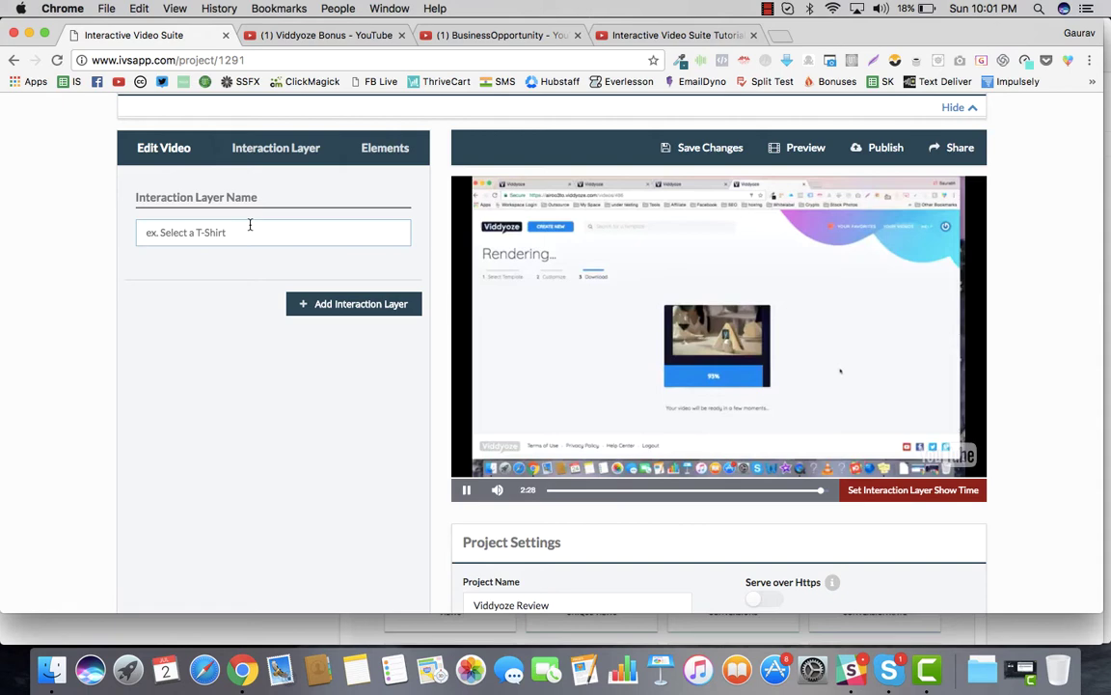
pyautogui.write('Product Layer')
pyautogui.click(222, 320)
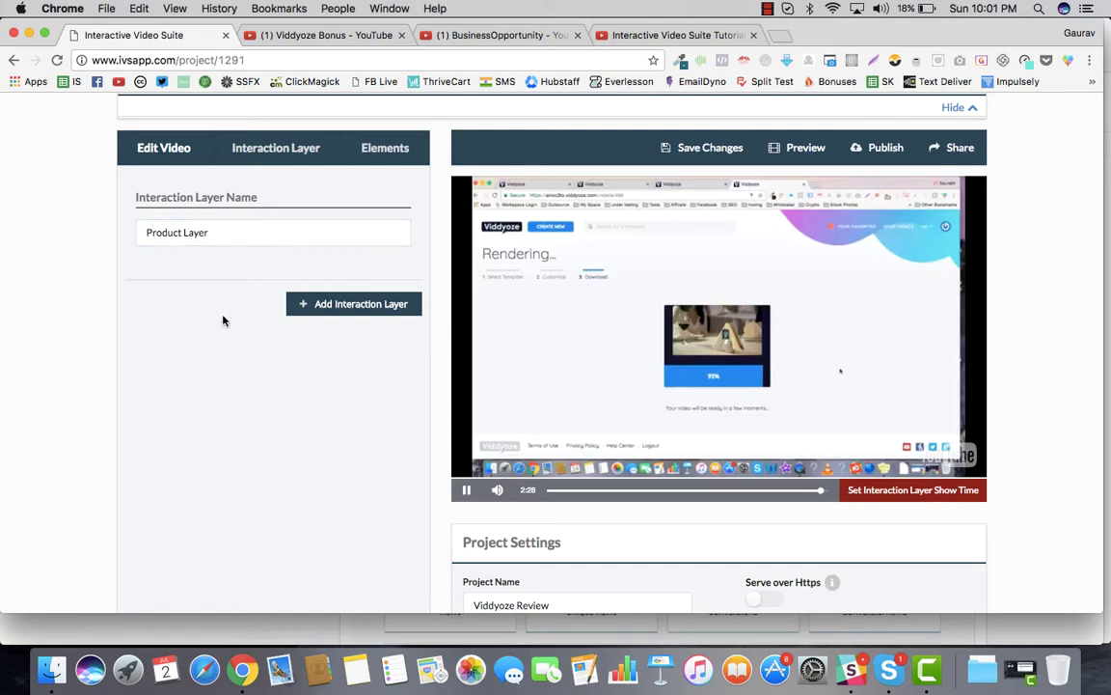
pyautogui.scroll(3, 223, 320)
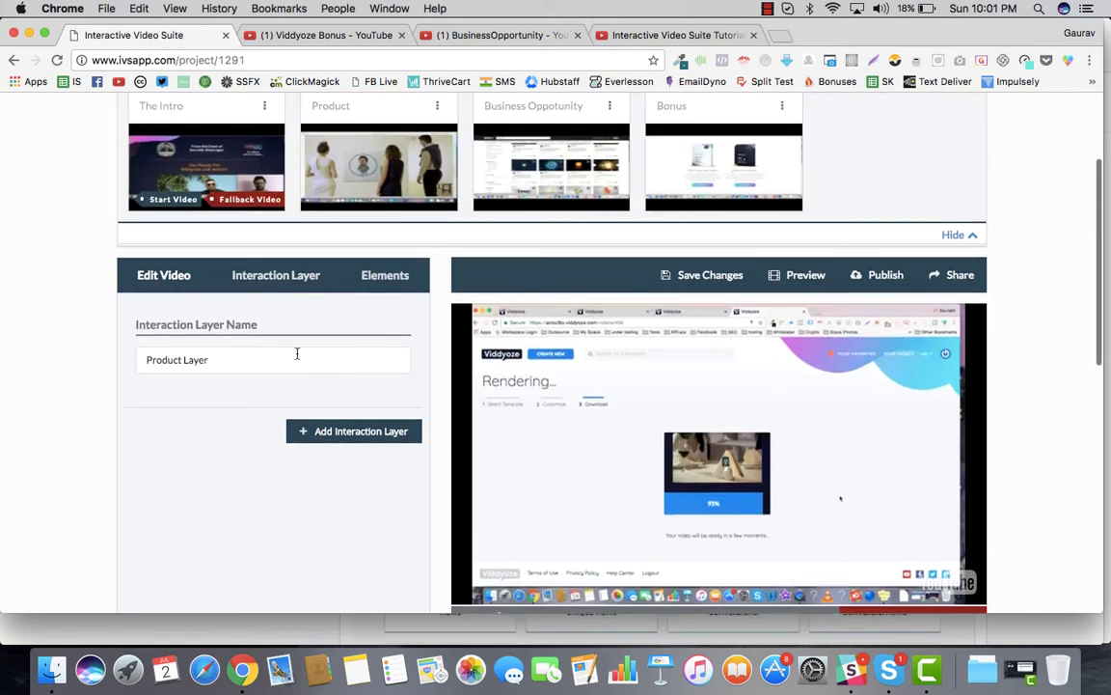
pyautogui.click(350, 432)
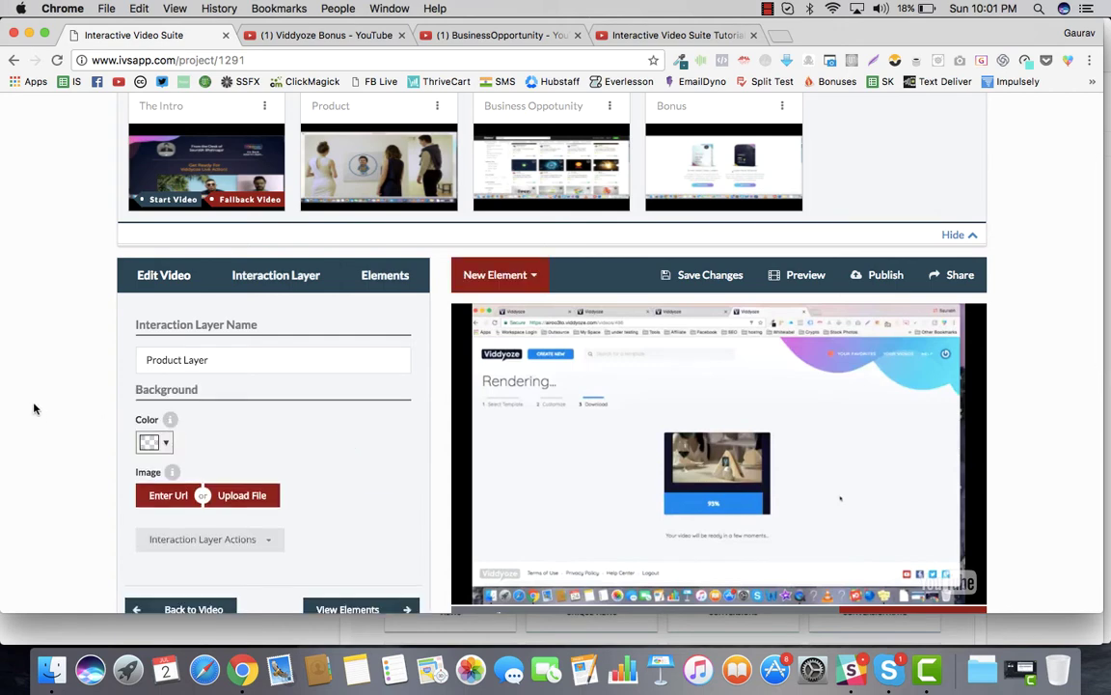
# Give the Product Layer a mostly opaque black background color that still lets the video show through
pyautogui.scroll(-3, 34, 409)
pyautogui.click(154, 336)
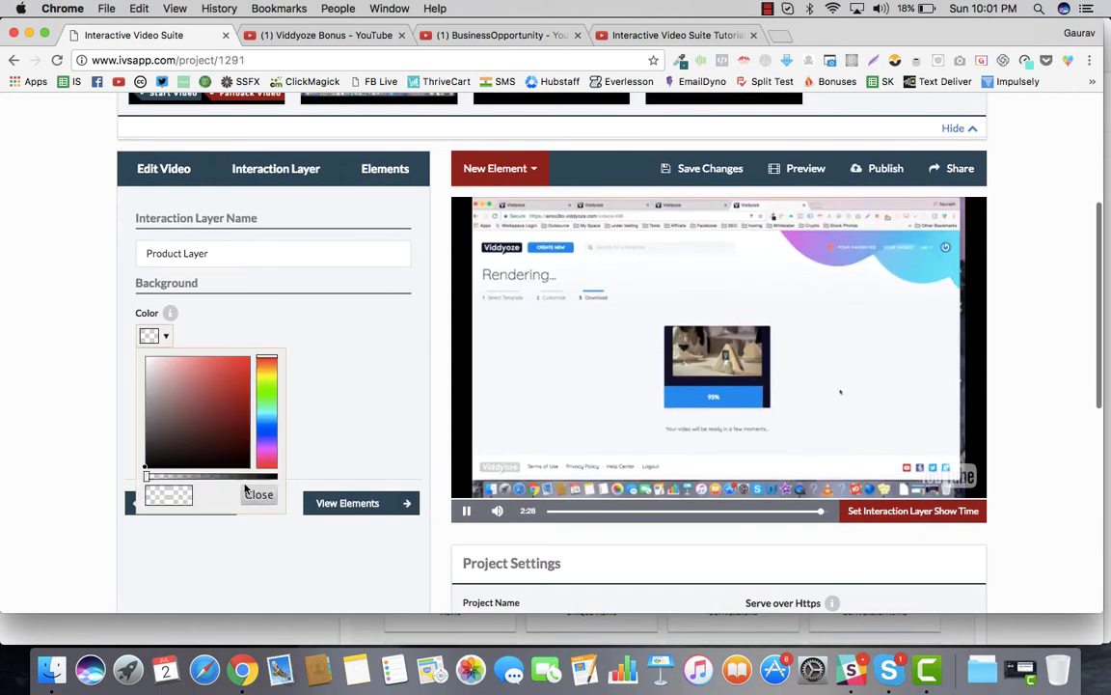
pyautogui.moveTo(241, 475)
pyautogui.mouseDown()
pyautogui.moveTo(270, 477)
pyautogui.moveTo(256, 480)
pyautogui.mouseUp()
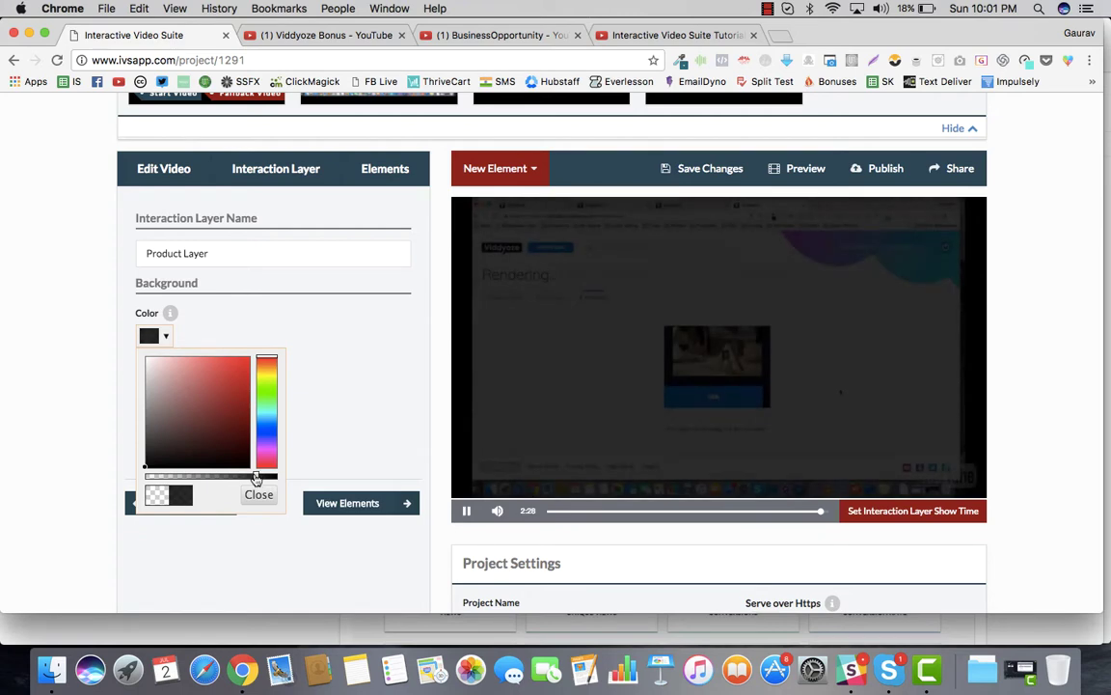
pyautogui.click(258, 494)
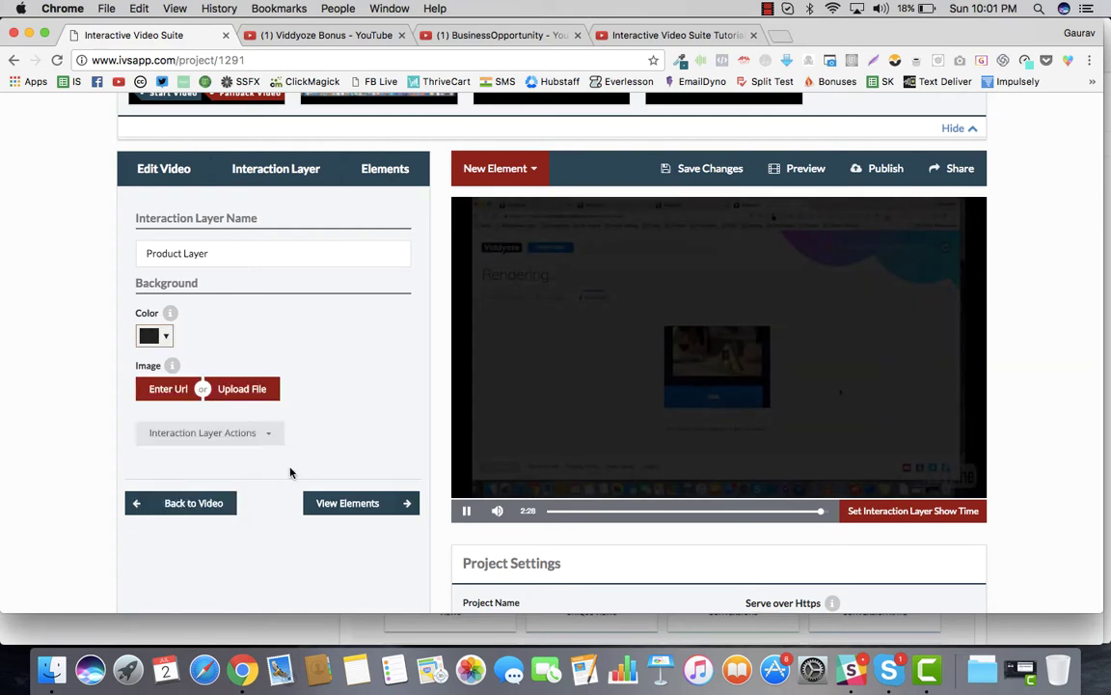
# Add a clickable image element to the Product Layer and name it "Business Opportunity"
pyautogui.click(371, 503)
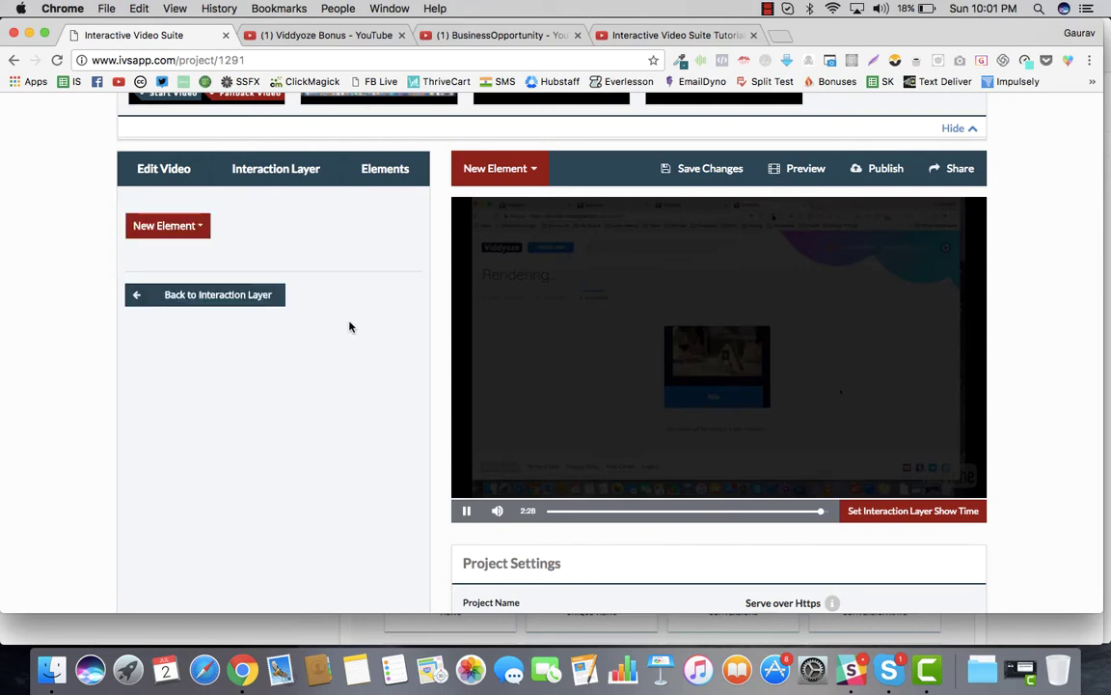
pyautogui.click(166, 225)
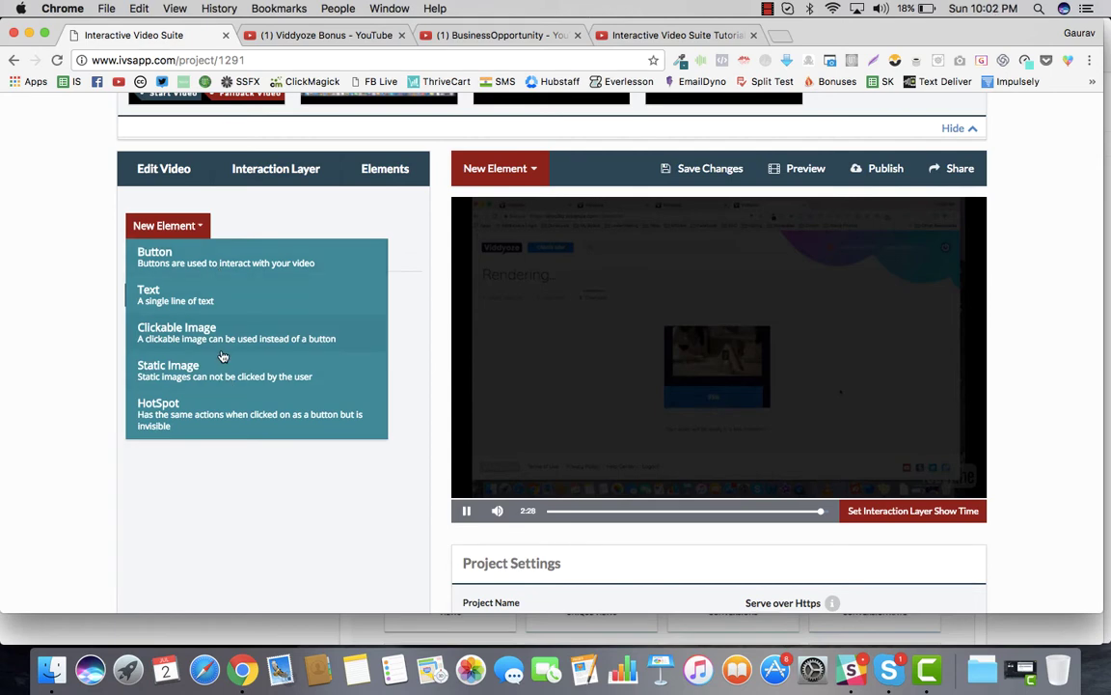
pyautogui.click(220, 350)
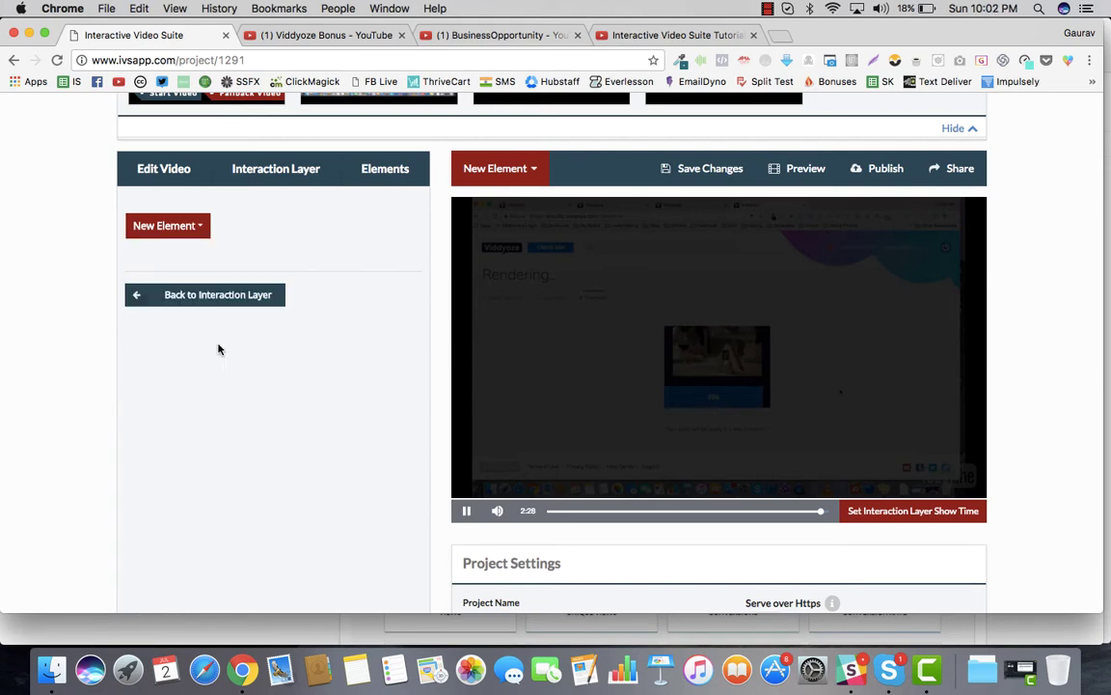
pyautogui.click(389, 270)
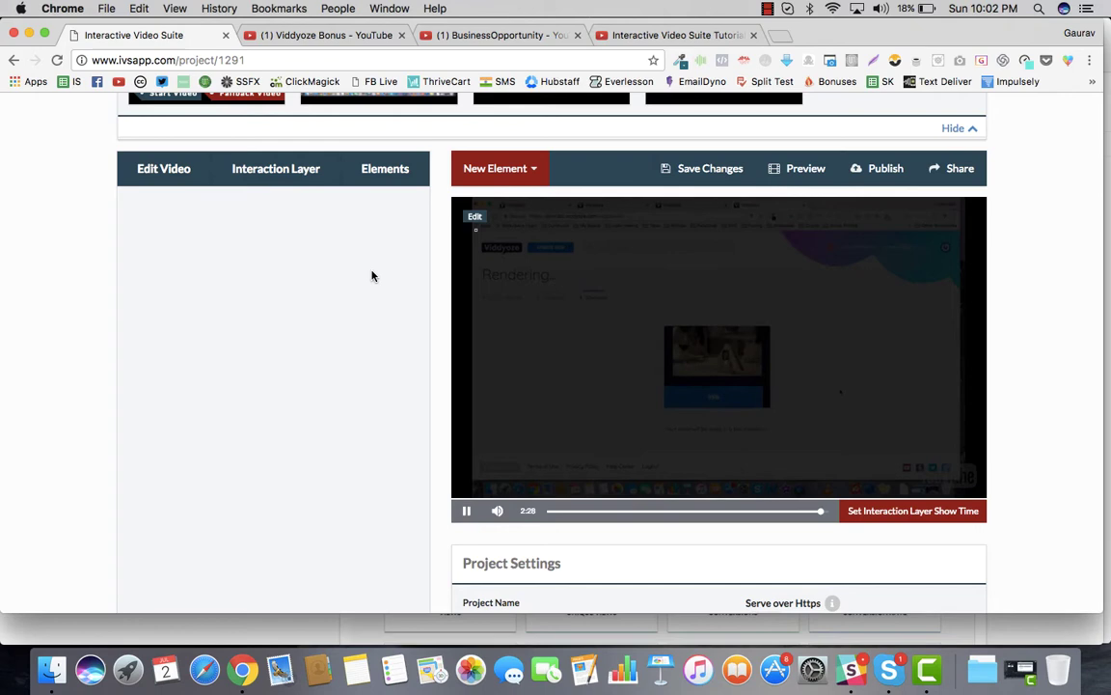
pyautogui.moveTo(287, 255); pyautogui.dragTo(66, 256)
pyautogui.write('Business Opportu')
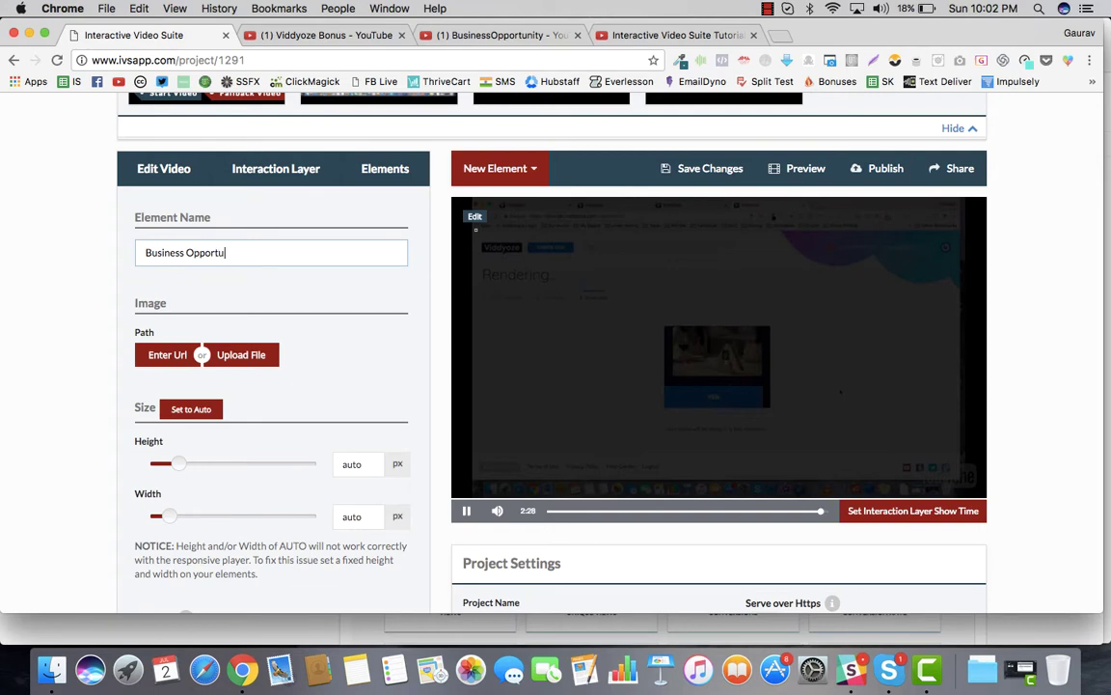
pyautogui.click(53, 360)
# Upload B.png from the desktop as the Business Opportunity element's image
pyautogui.scroll(-2, 53, 360)
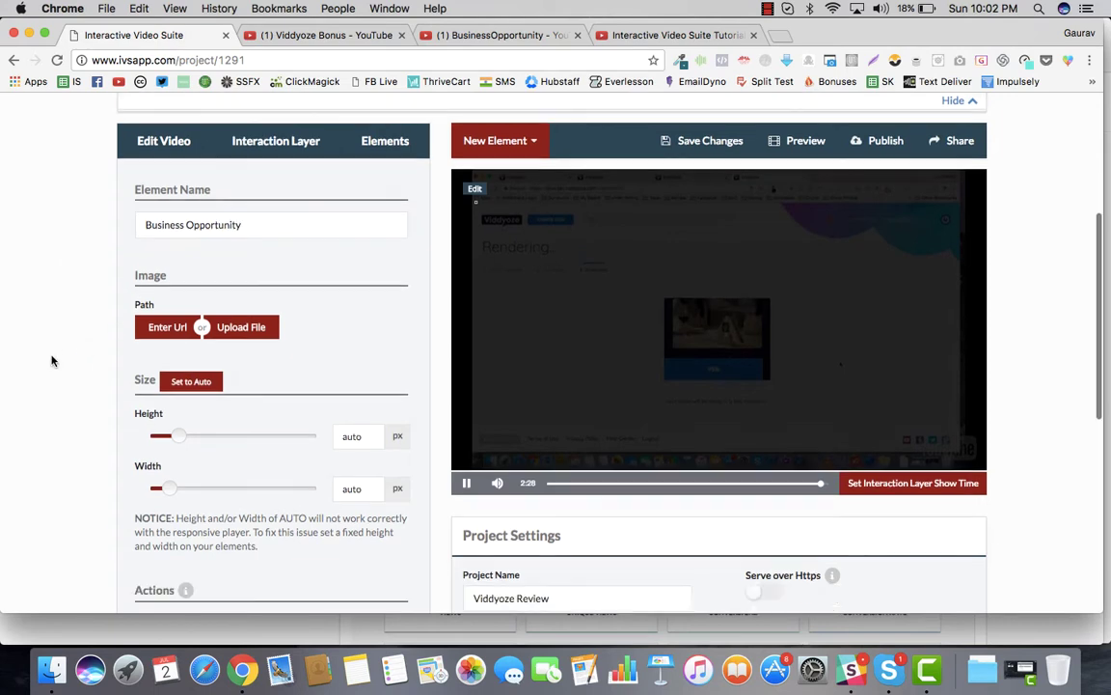
pyautogui.click(240, 300)
pyautogui.press('F11')
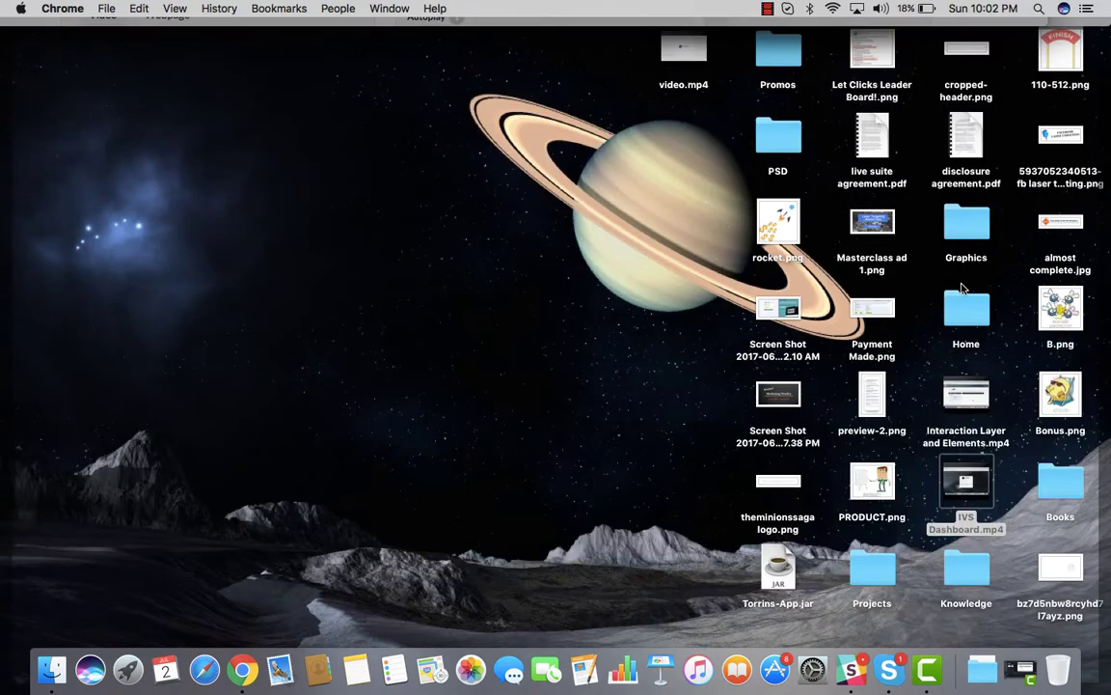
pyautogui.moveTo(1071, 309); pyautogui.dragTo(195, 305)
pyautogui.press('F11')
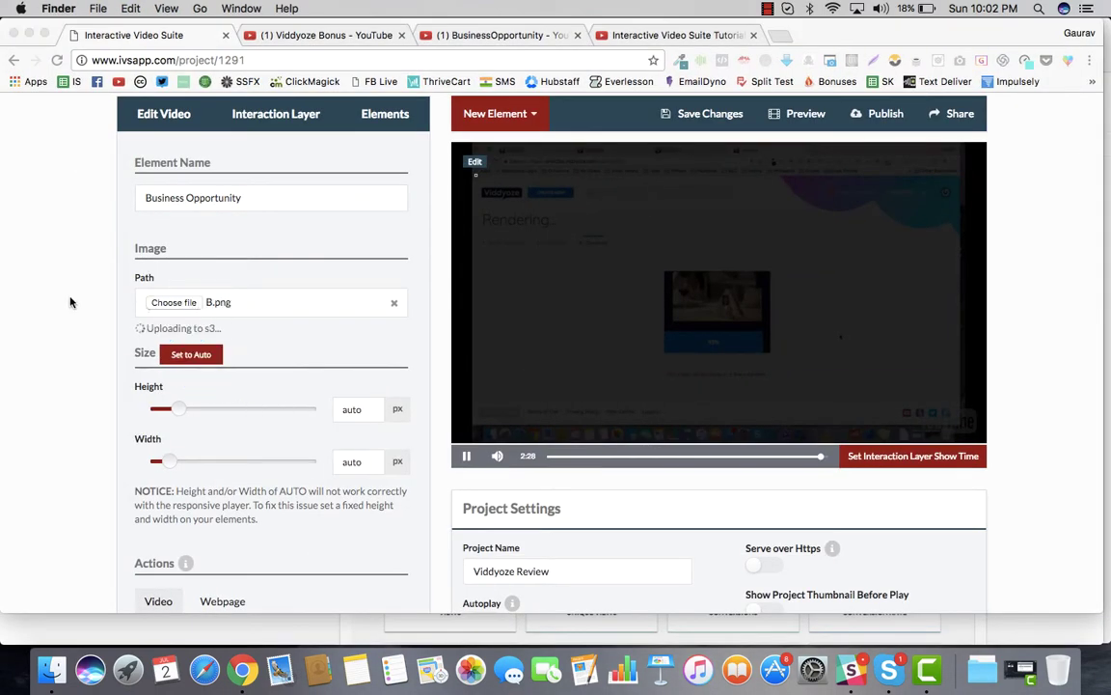
pyautogui.click(70, 302)
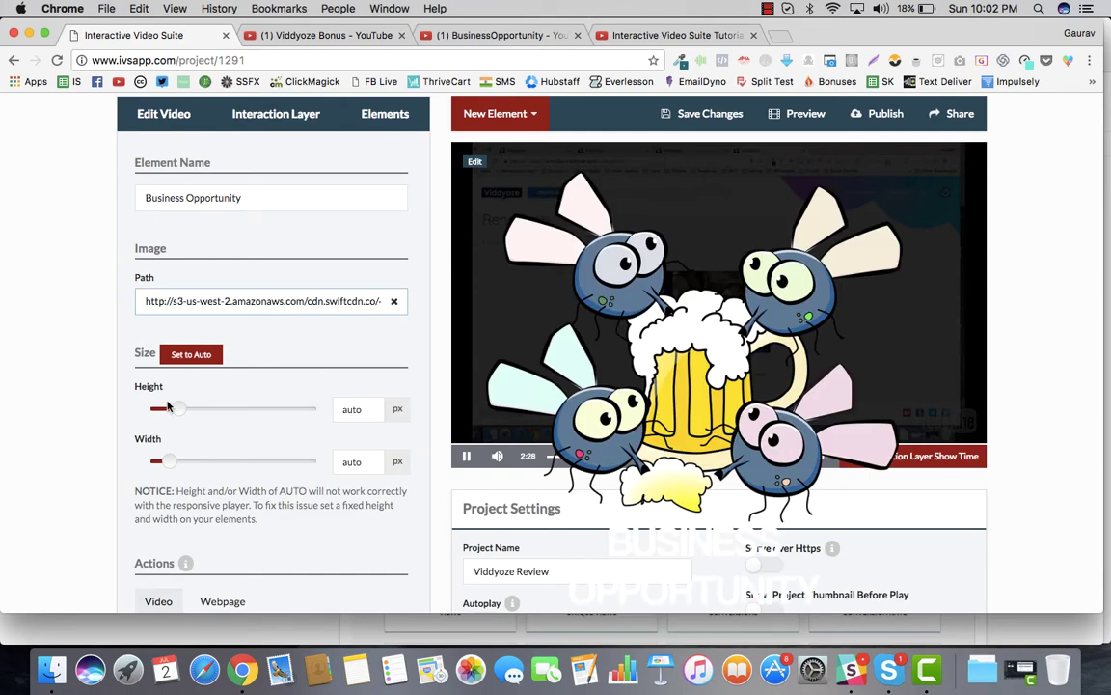
# Resize the Business Opportunity image to 154 px high and 212 px wide, and move it slightly inward from the video's upper-left corner
pyautogui.moveTo(167, 406)
pyautogui.mouseDown()
pyautogui.moveTo(158, 409)
pyautogui.moveTo(186, 417)
pyautogui.mouseUp()
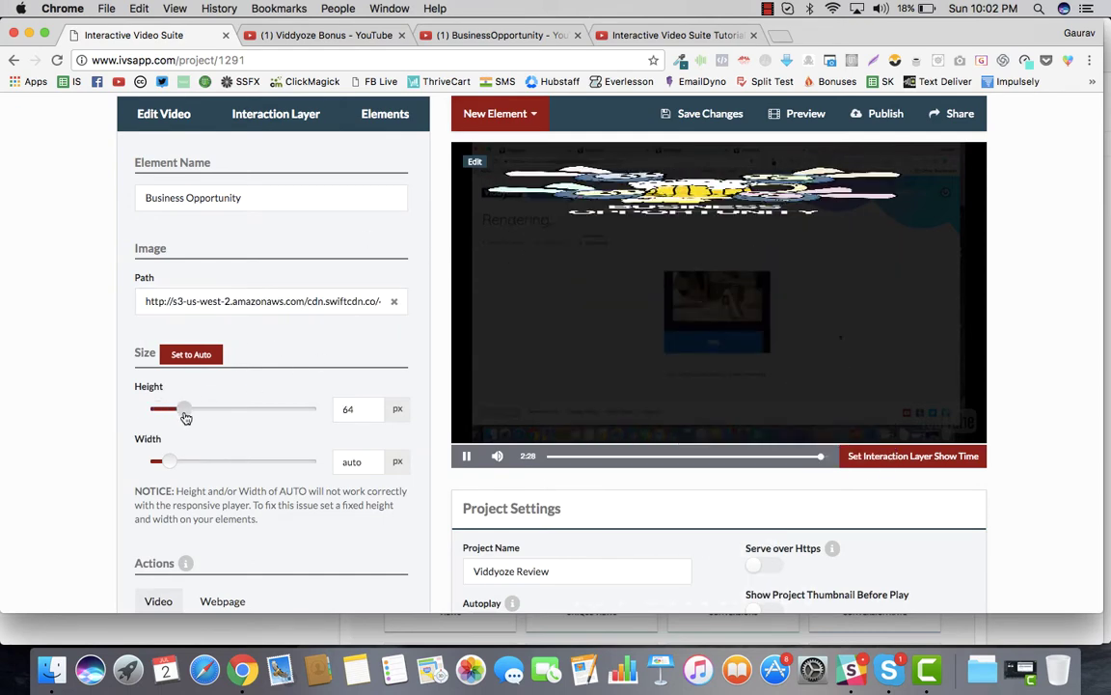
pyautogui.moveTo(169, 461); pyautogui.dragTo(209, 462)
pyautogui.moveTo(181, 411); pyautogui.dragTo(223, 411)
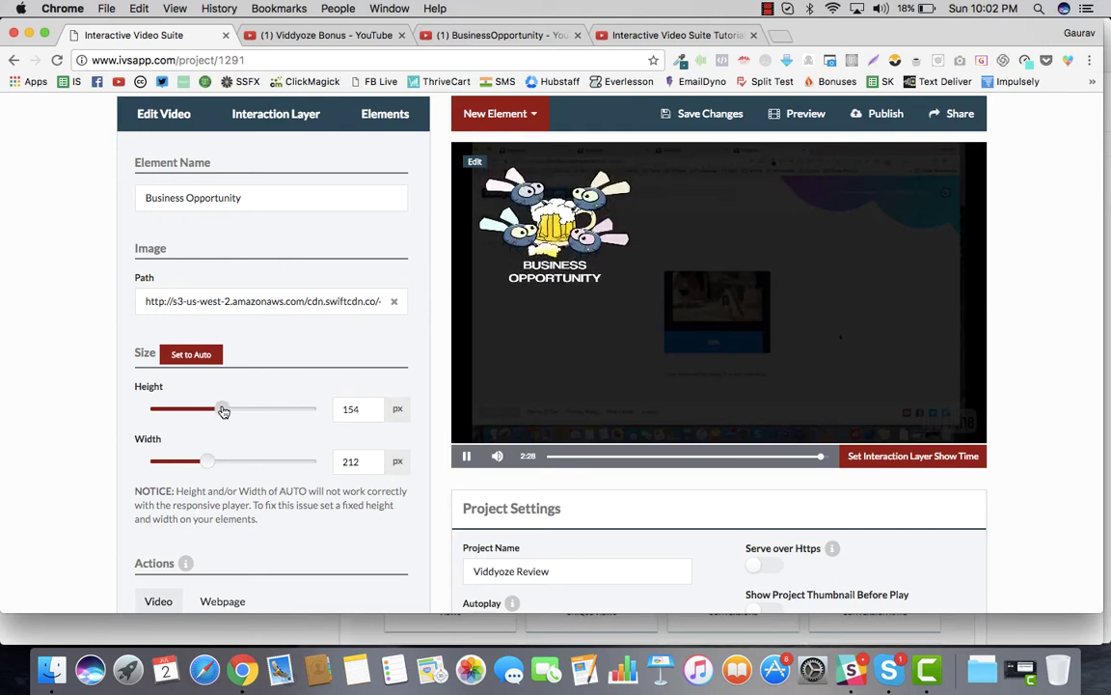
pyautogui.moveTo(557, 228); pyautogui.dragTo(603, 261)
# Set the Business Opportunity element's action to play the "Business Oppotunity" video
pyautogui.scroll(-5, 323, 359)
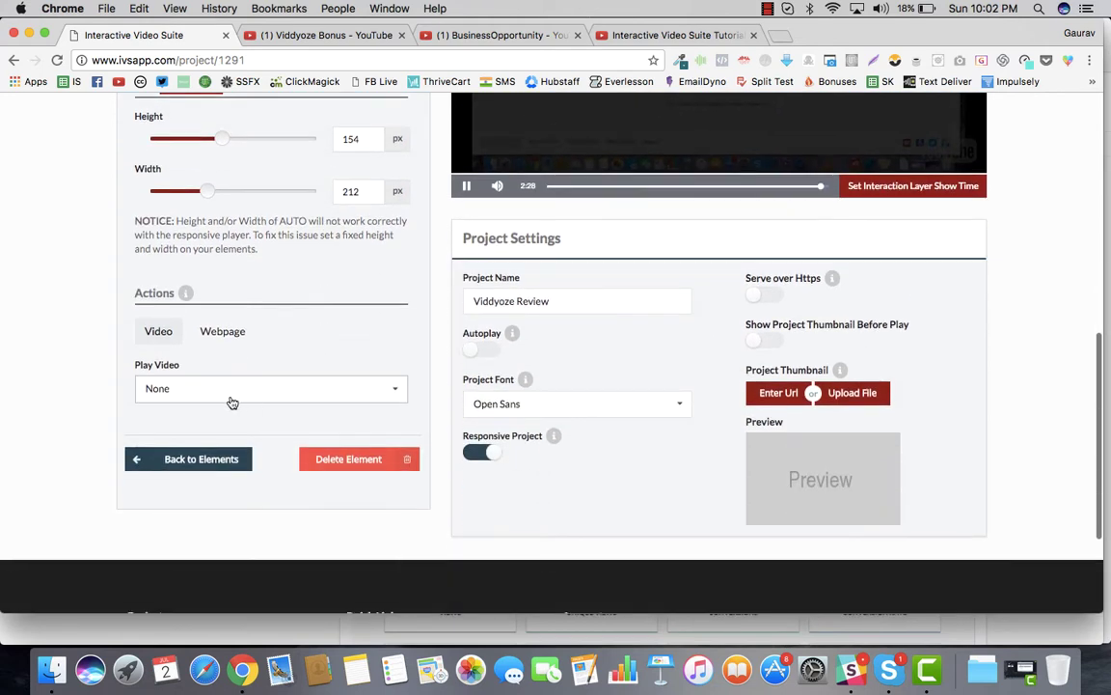
pyautogui.click(224, 393)
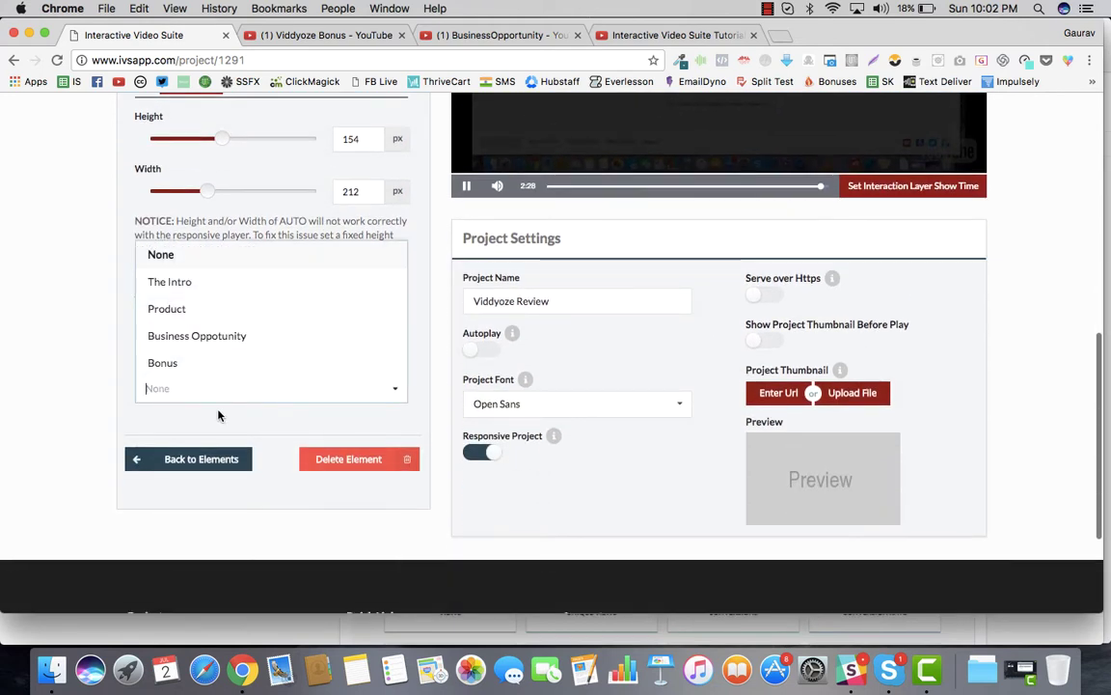
pyautogui.click(205, 339)
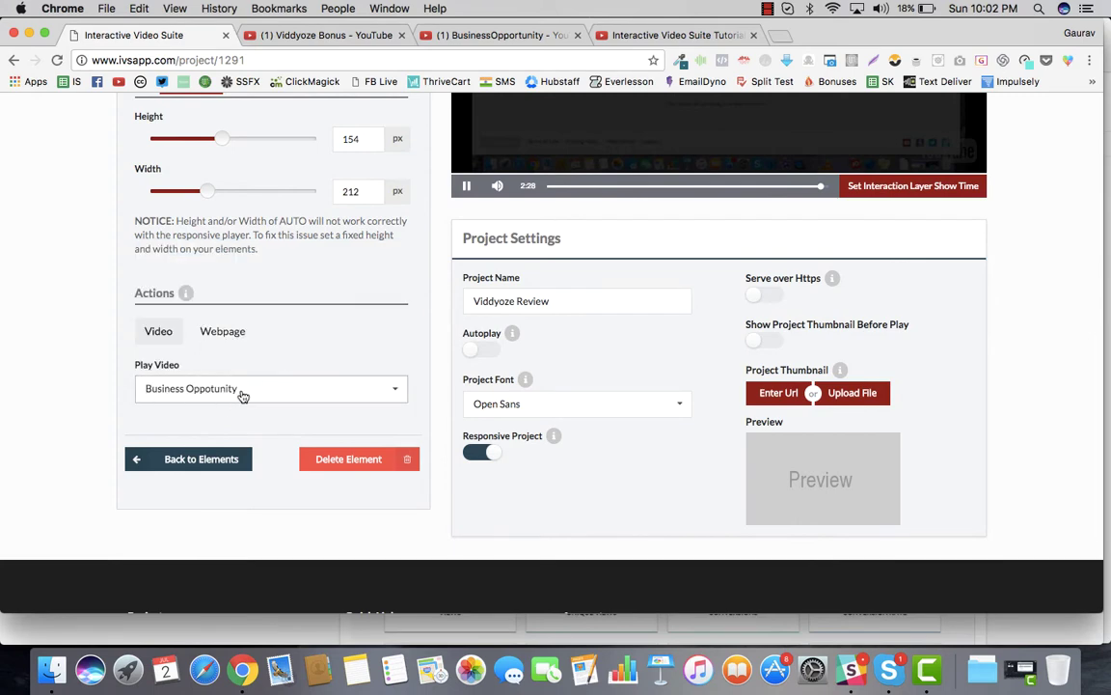
# Add a second clickable image element to the Product Layer
pyautogui.scroll(4, 309, 345)
pyautogui.scroll(5, 308, 345)
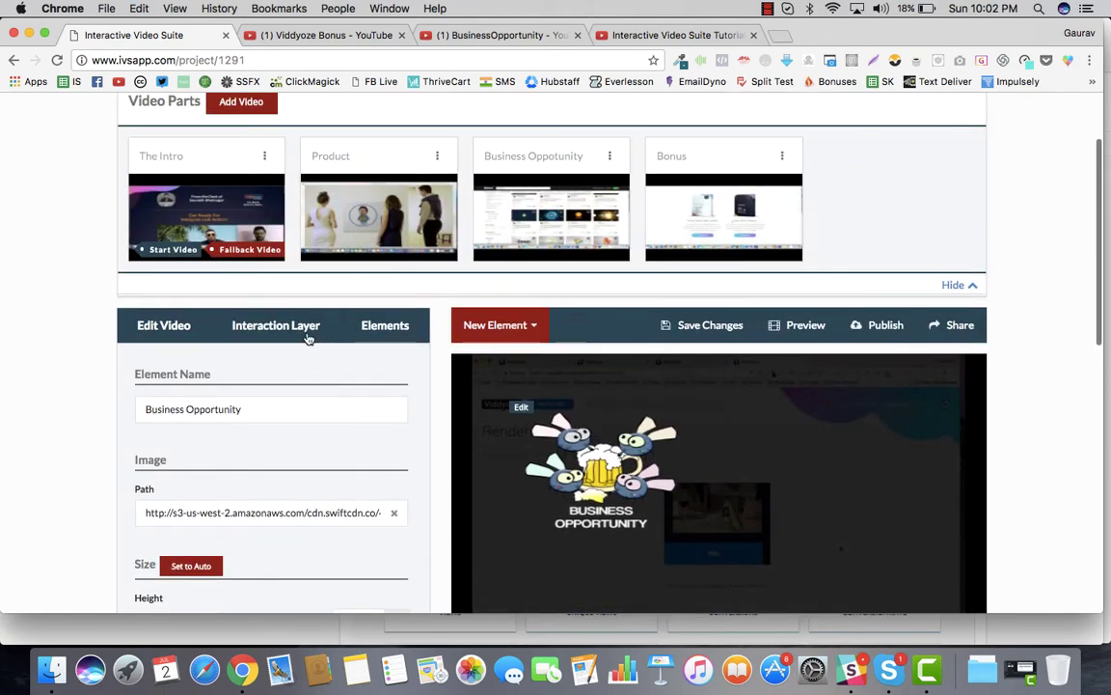
pyautogui.scroll(-1, 358, 357)
pyautogui.click(526, 244)
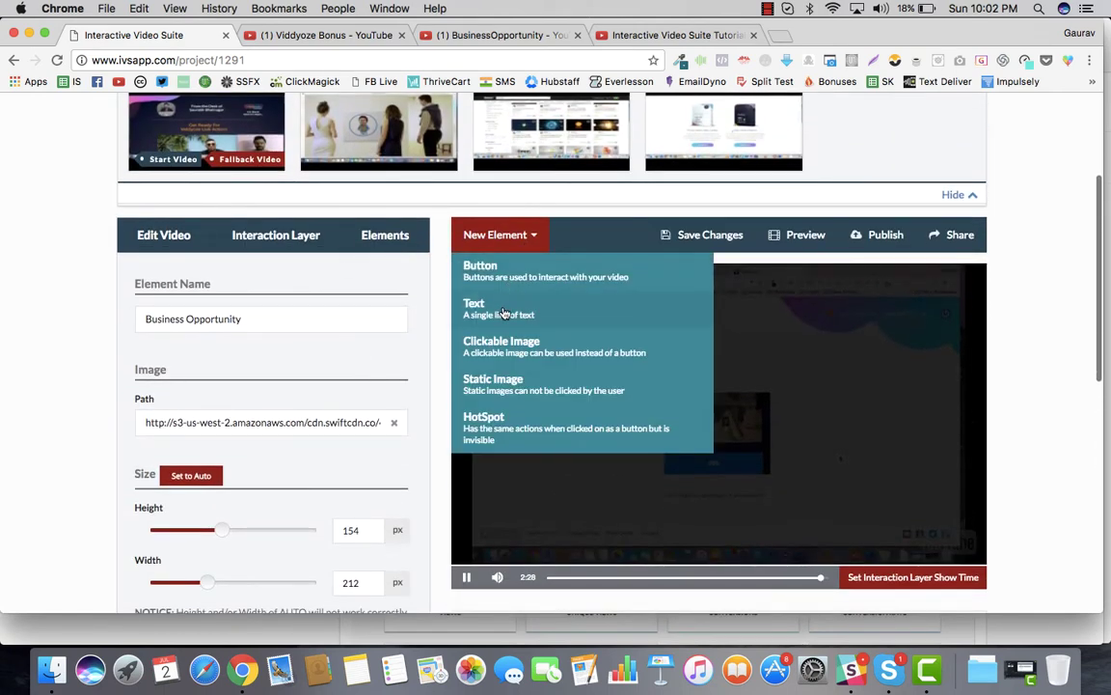
pyautogui.click(526, 345)
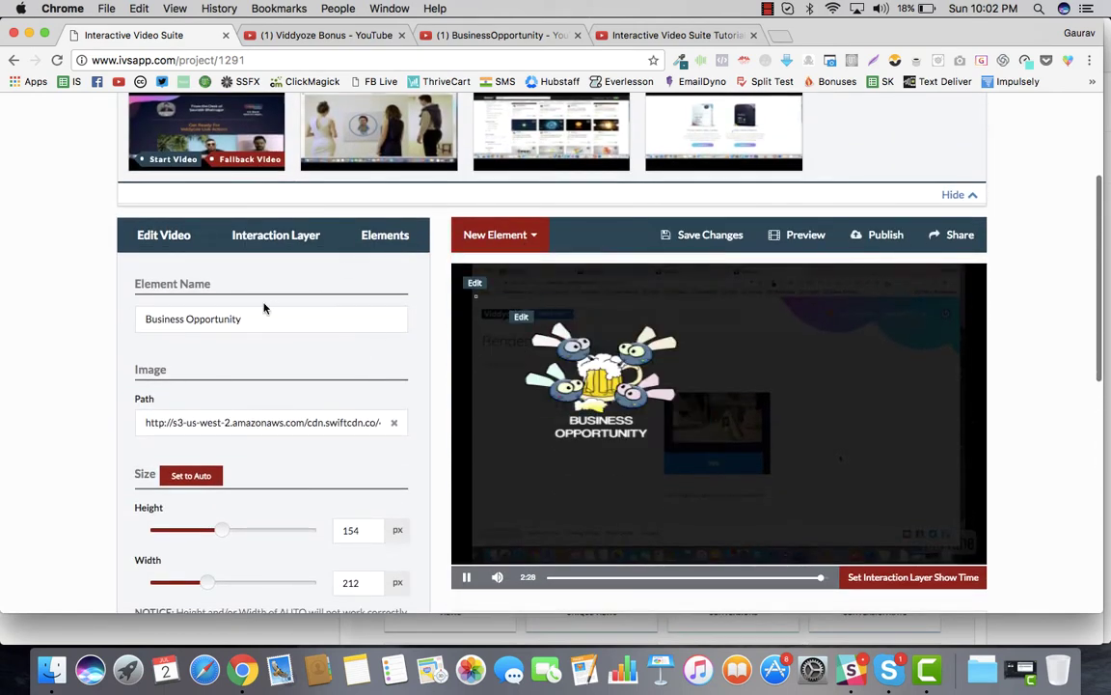
# Rename the new clickable image element to "Bonus"
pyautogui.click(378, 235)
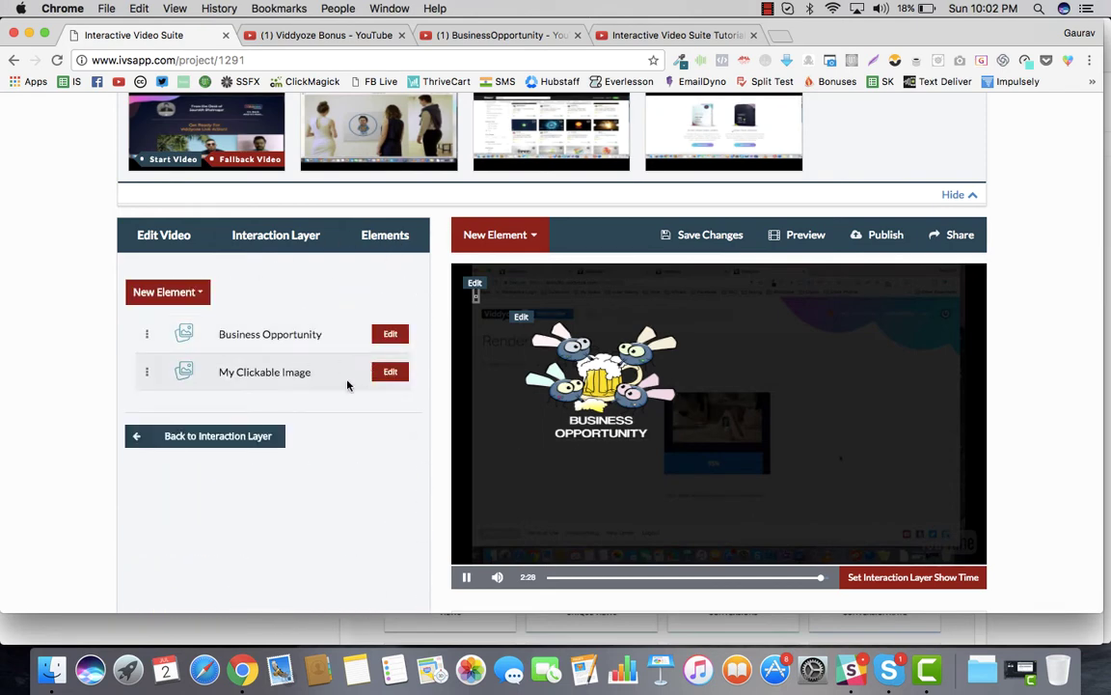
pyautogui.click(390, 371)
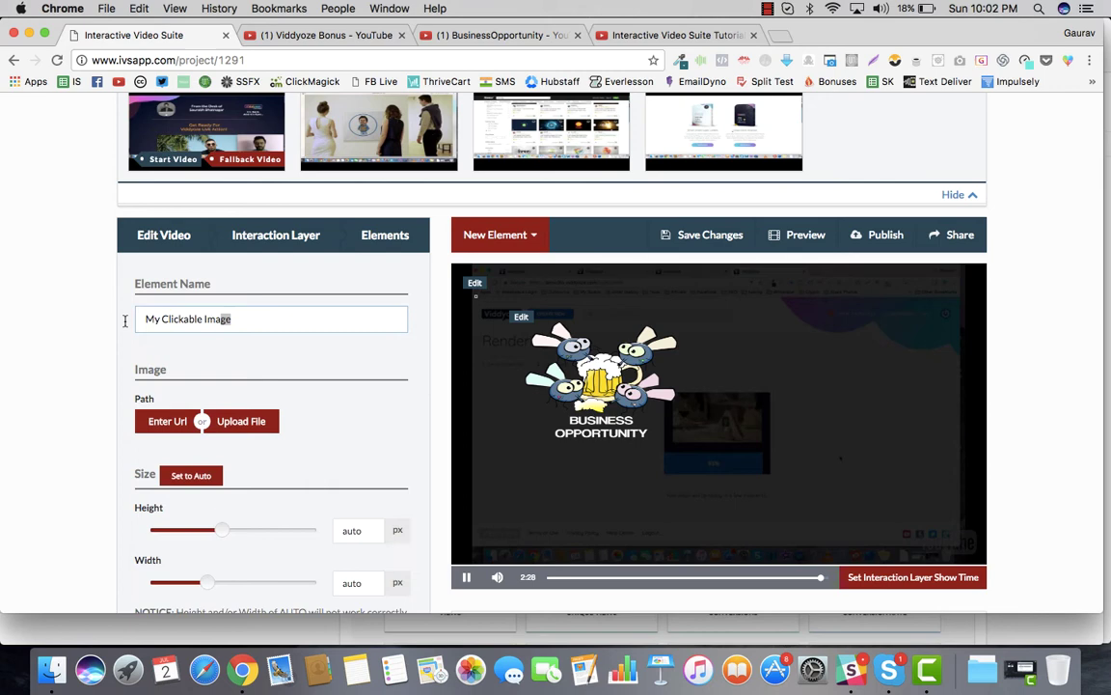
pyautogui.moveTo(124, 321); pyautogui.dragTo(106, 321)
pyautogui.write('Bonus')
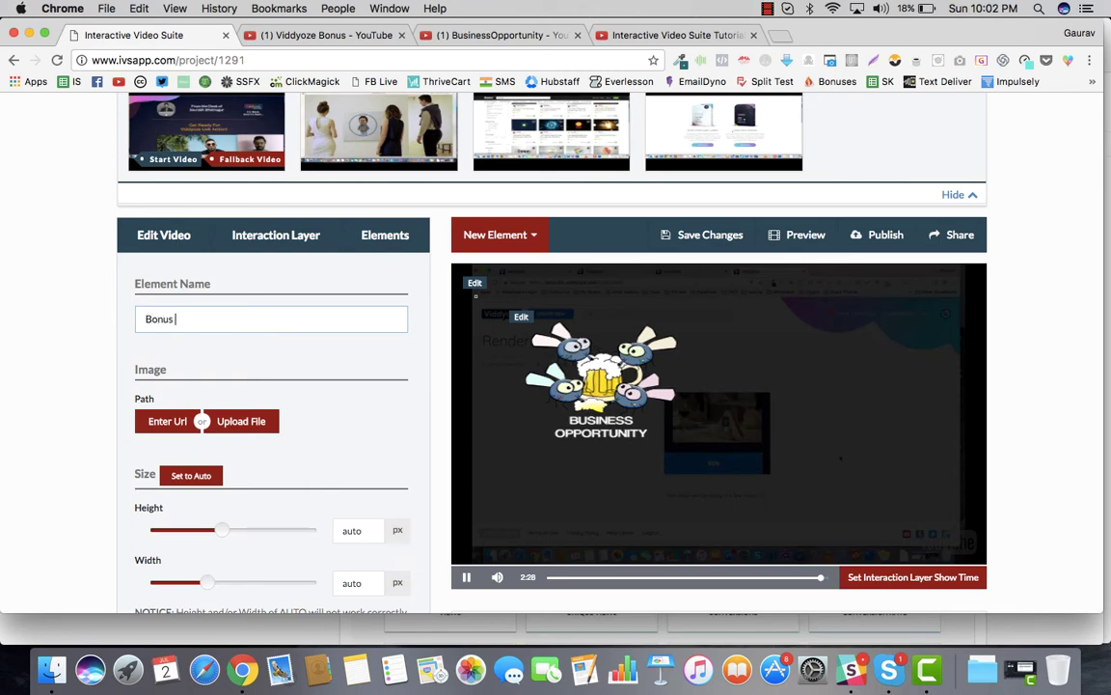
pyautogui.scroll(-3, 222, 319)
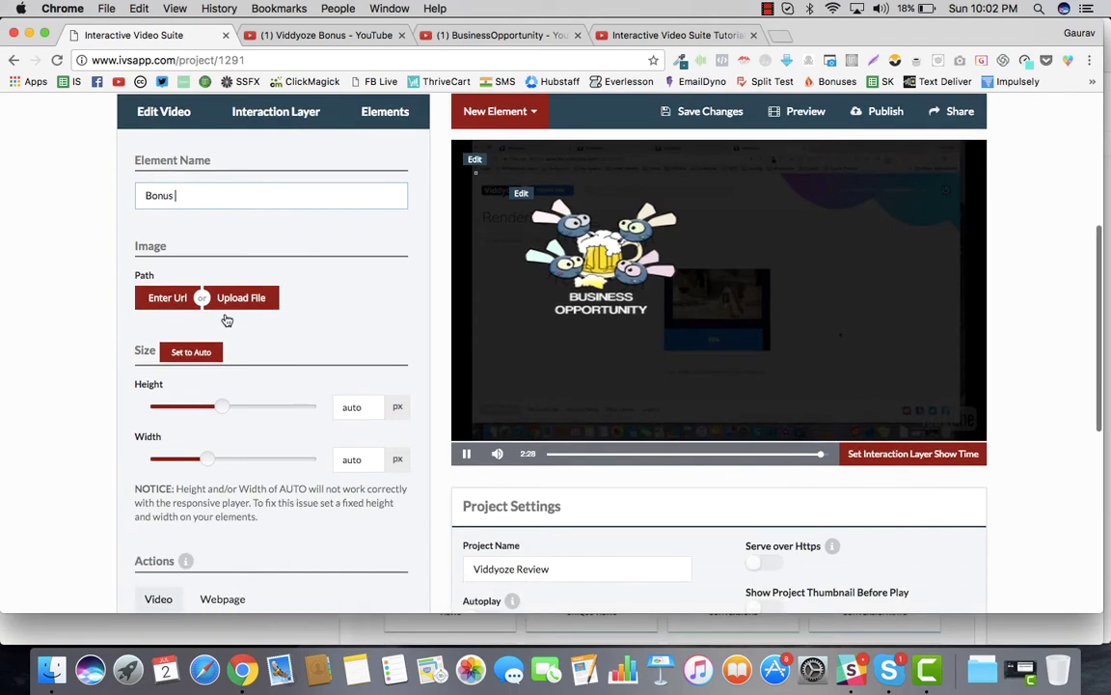
pyautogui.click(218, 294)
pyautogui.press('F11')
pyautogui.moveTo(960, 409); pyautogui.dragTo(289, 347)
pyautogui.press('F11')
pyautogui.click(394, 300)
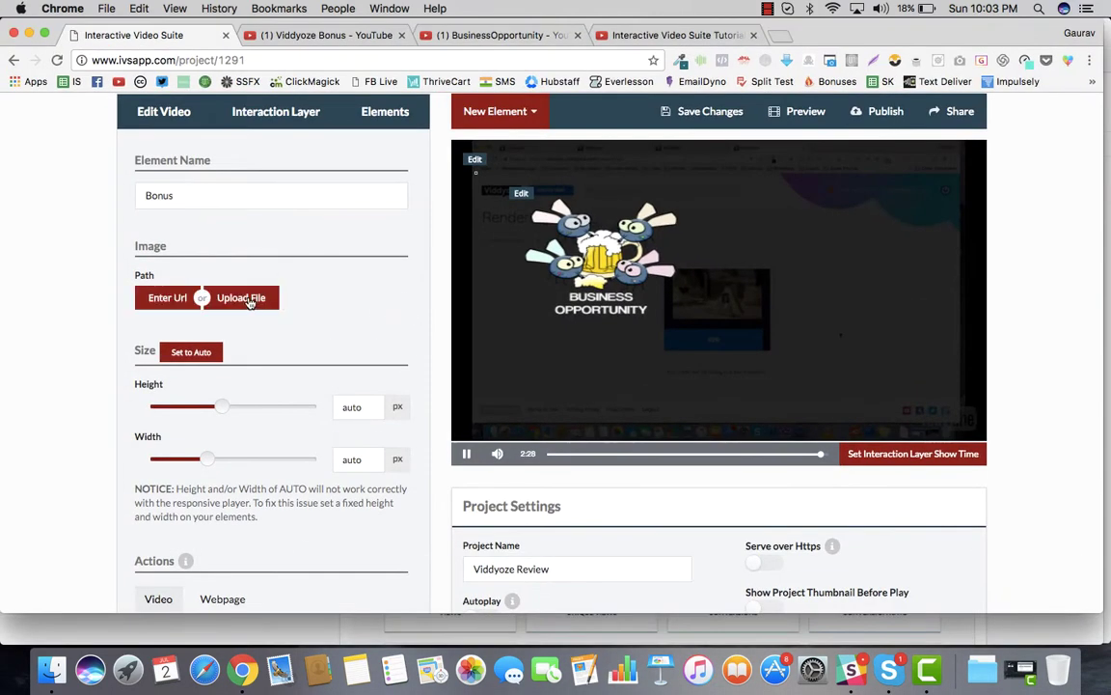
# Upload the bonus picture from the desktop as the Bonus element's image
pyautogui.press('F11')
pyautogui.moveTo(1060, 394); pyautogui.dragTo(150, 300)
pyautogui.press('F11')
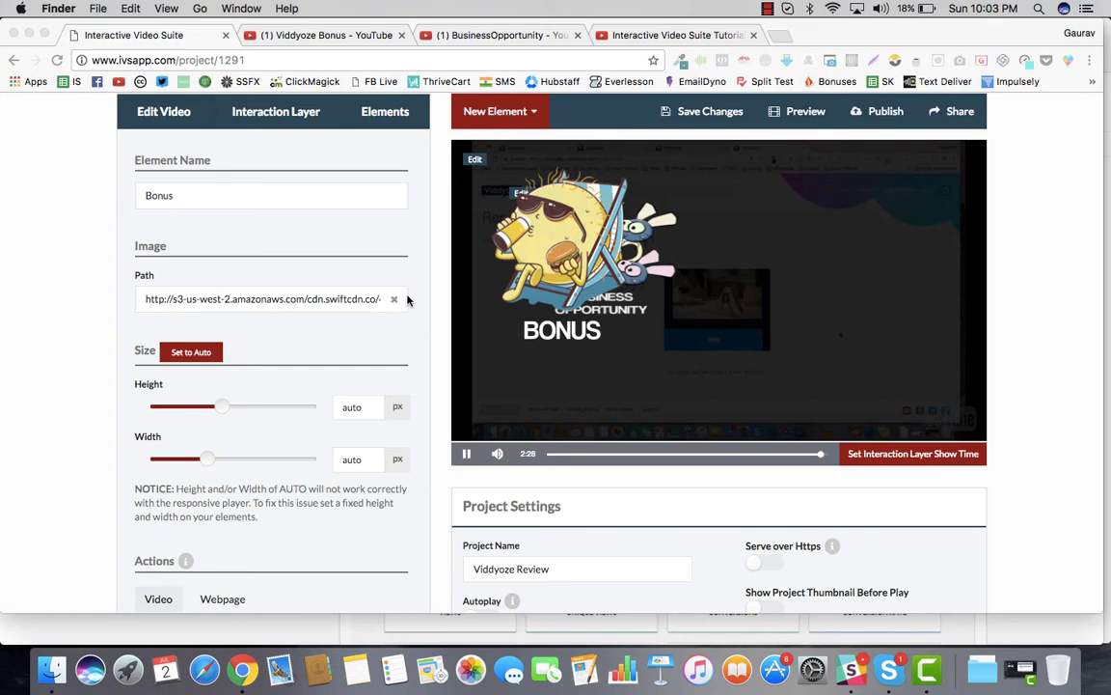
# Place the Bonus image to the right of the Business Opportunity image and resize it to 160 px high and 199 px wide
pyautogui.click(543, 263)
pyautogui.moveTo(543, 263); pyautogui.dragTo(822, 258)
pyautogui.scroll(-2, 332, 396)
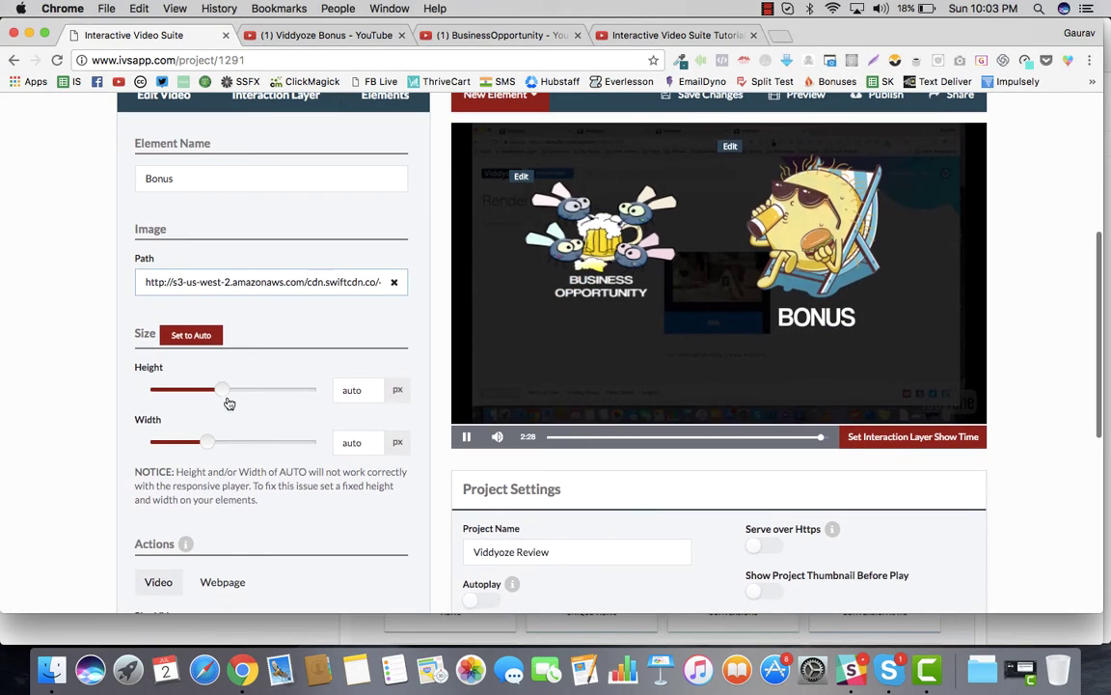
pyautogui.moveTo(225, 397); pyautogui.dragTo(218, 394)
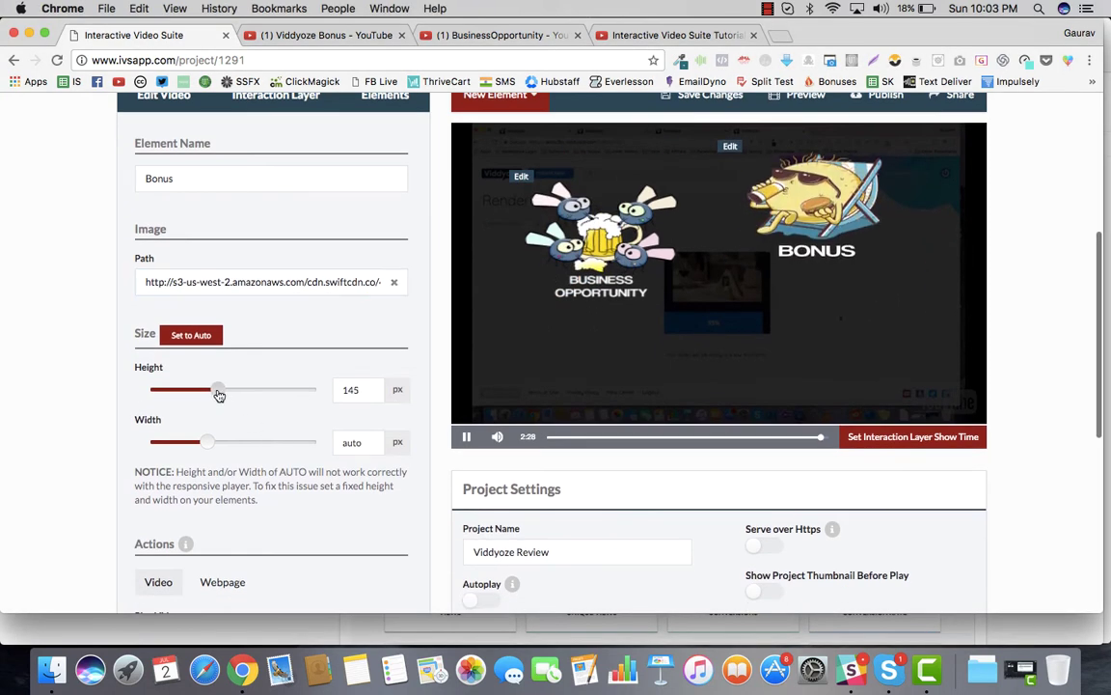
pyautogui.click(206, 446)
pyautogui.moveTo(207, 446); pyautogui.dragTo(203, 442)
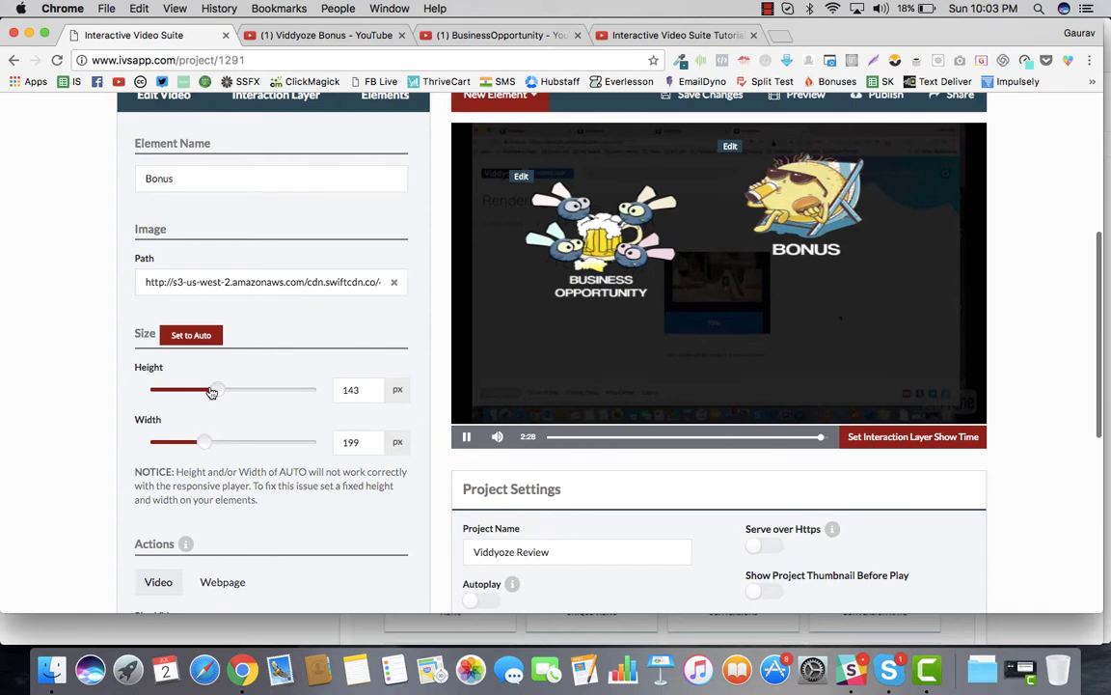
pyautogui.moveTo(208, 391); pyautogui.dragTo(226, 392)
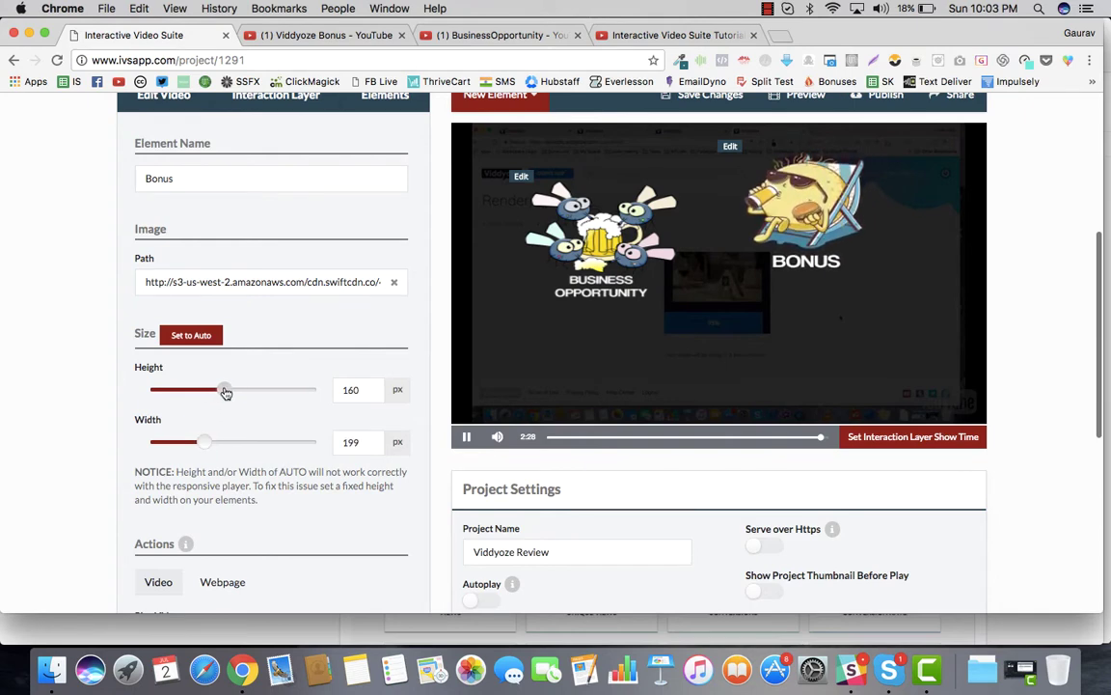
pyautogui.moveTo(824, 205); pyautogui.dragTo(846, 235)
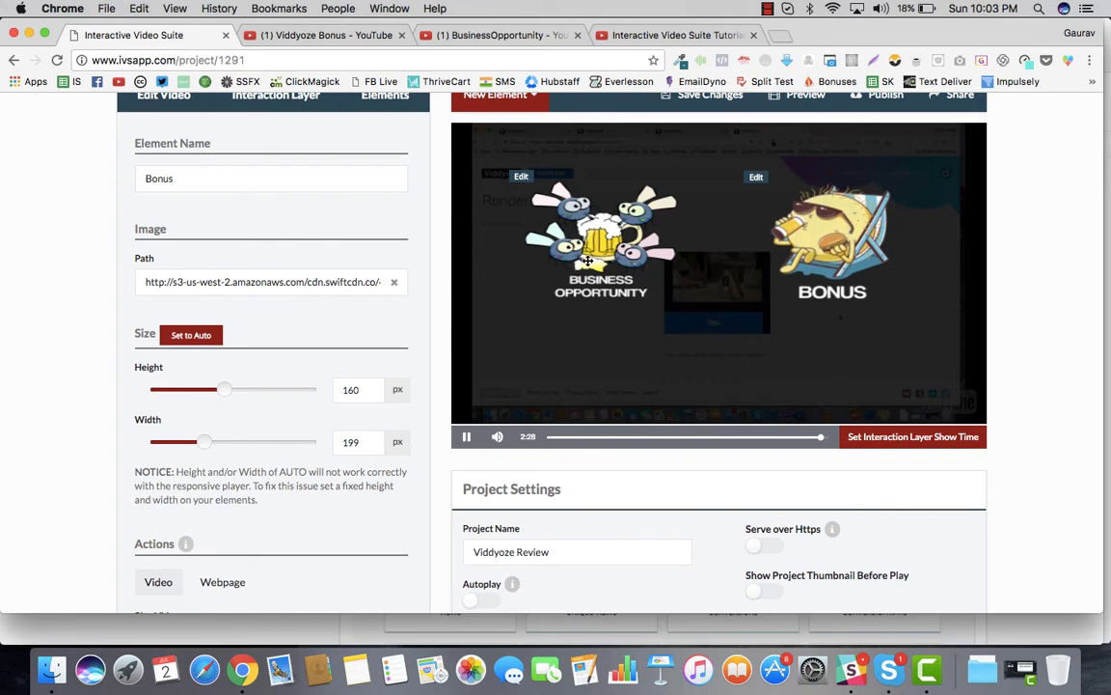
# Set the Business Opportunity image's height to 167 px and resize the Bonus image to 184 px high and 205 px wide
pyautogui.click(557, 223)
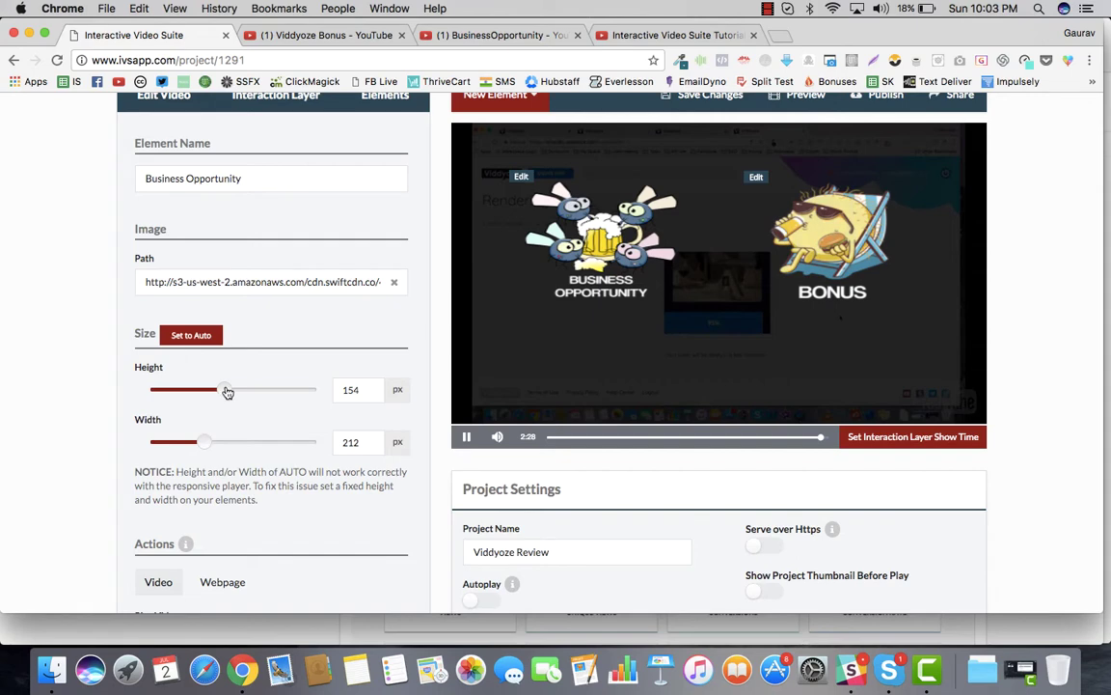
pyautogui.moveTo(226, 390); pyautogui.dragTo(238, 397)
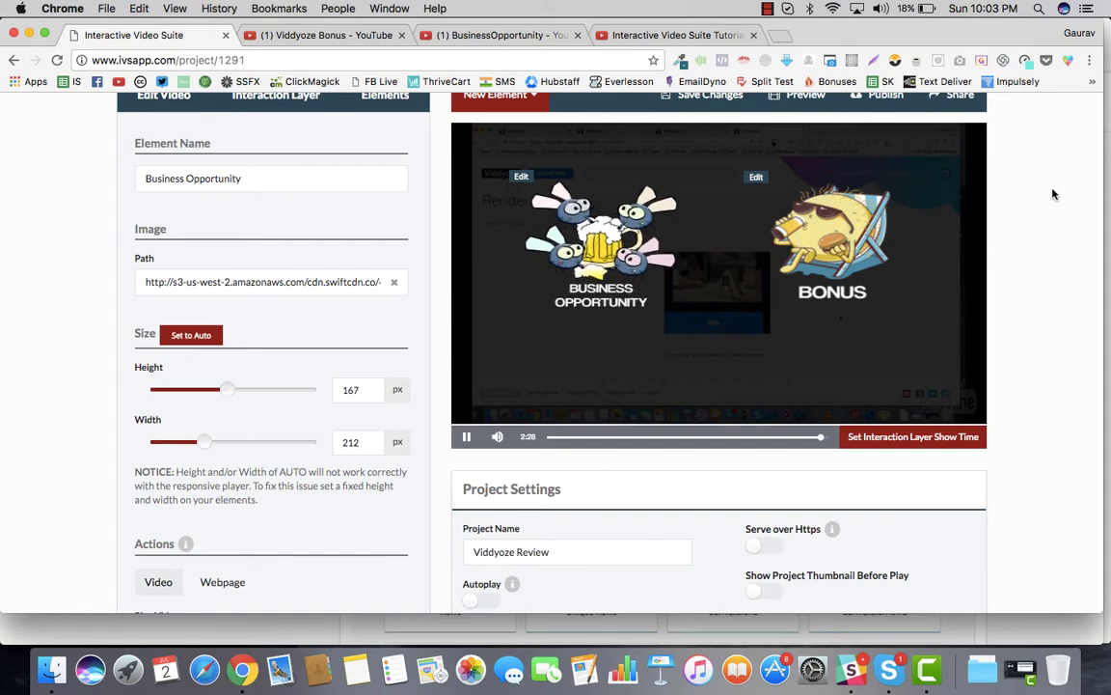
pyautogui.click(755, 179)
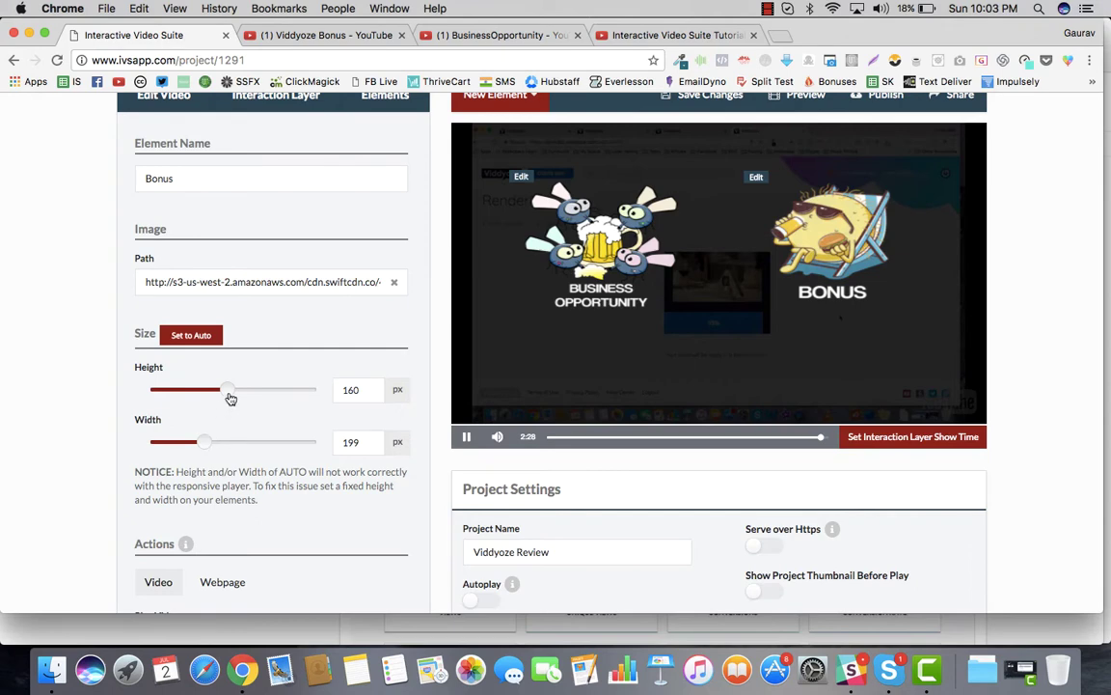
pyautogui.moveTo(230, 398); pyautogui.dragTo(235, 397)
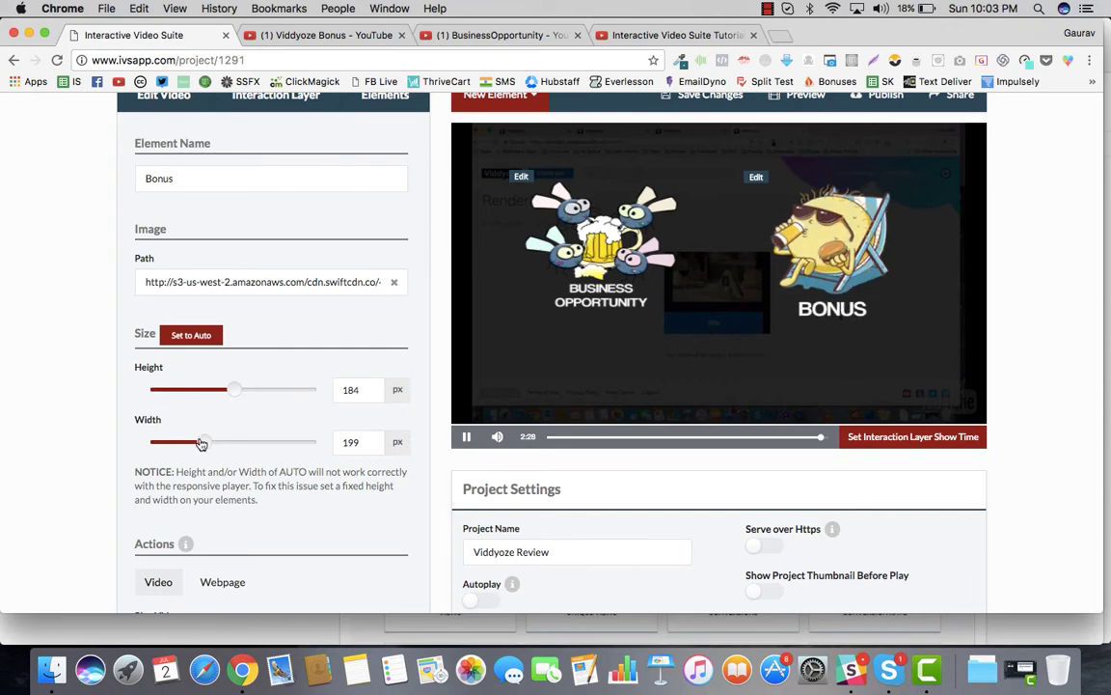
pyautogui.moveTo(201, 442); pyautogui.dragTo(207, 443)
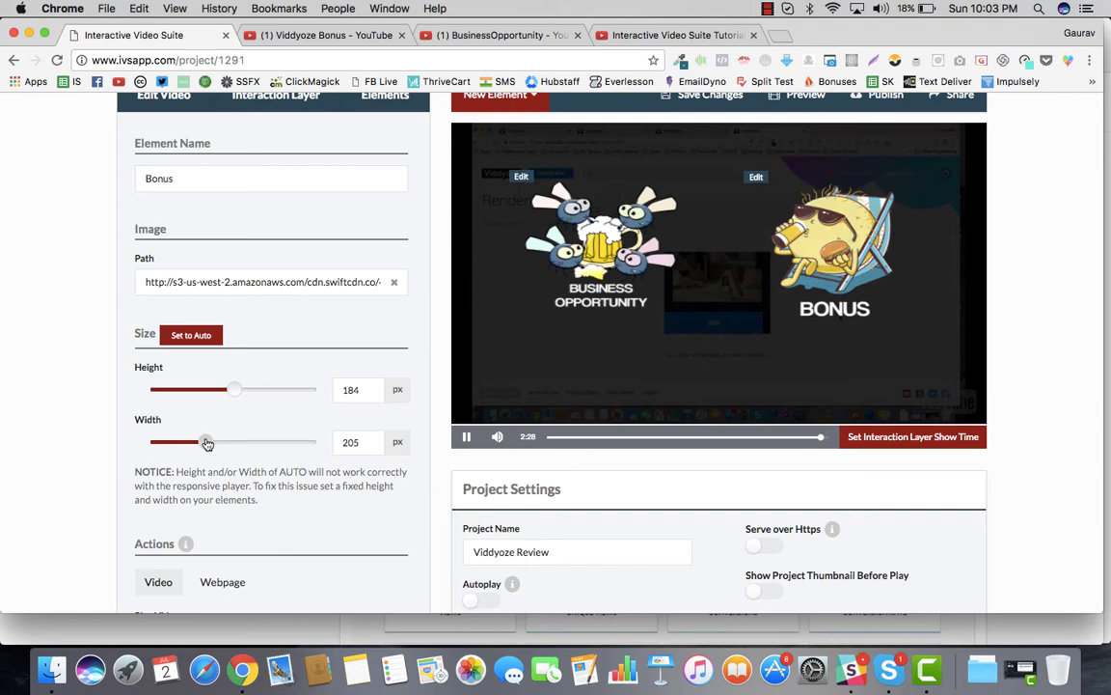
# Add a button element to the Product Layer and name it "Affiliate Link"
pyautogui.scroll(2, 263, 293)
pyautogui.click(369, 173)
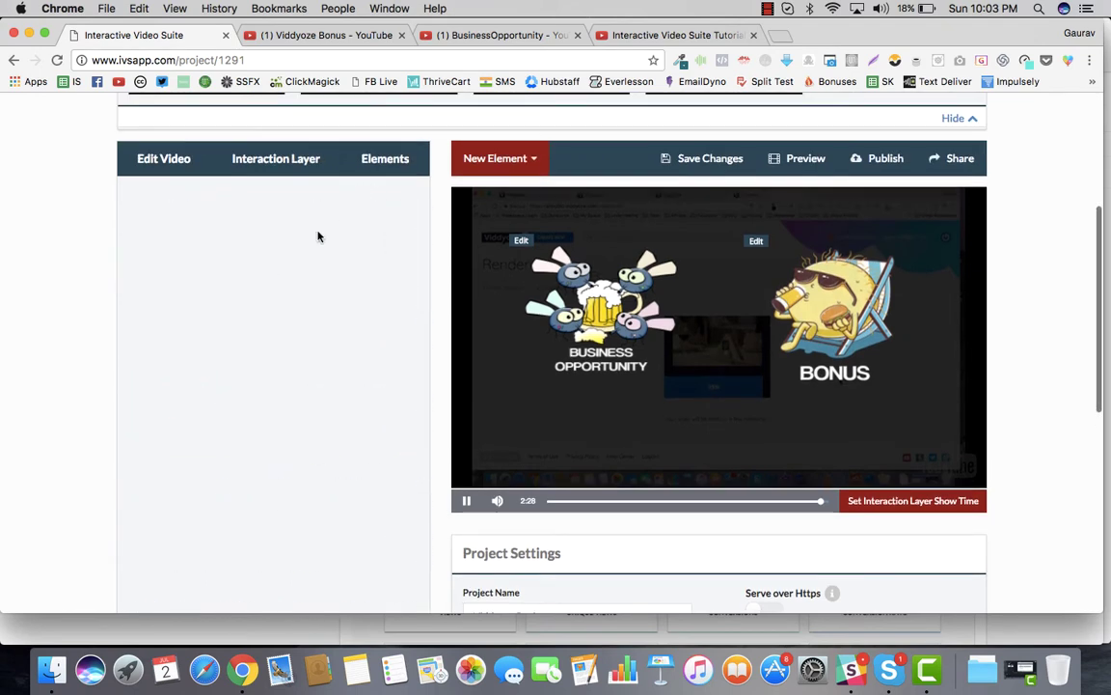
pyautogui.click(182, 219)
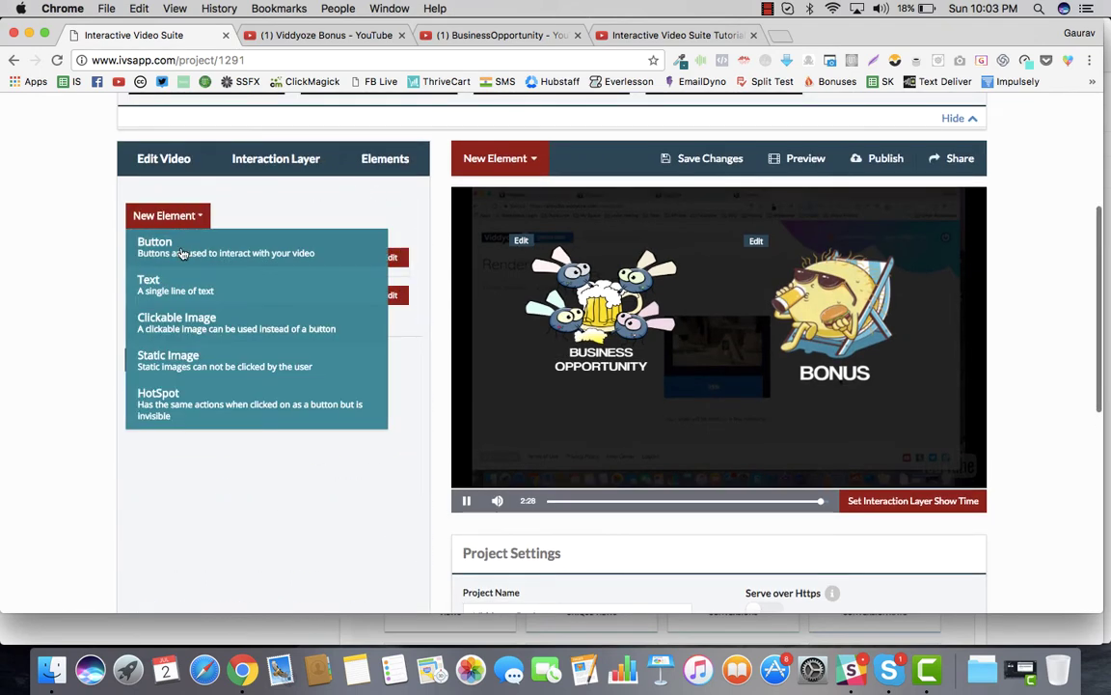
pyautogui.click(180, 252)
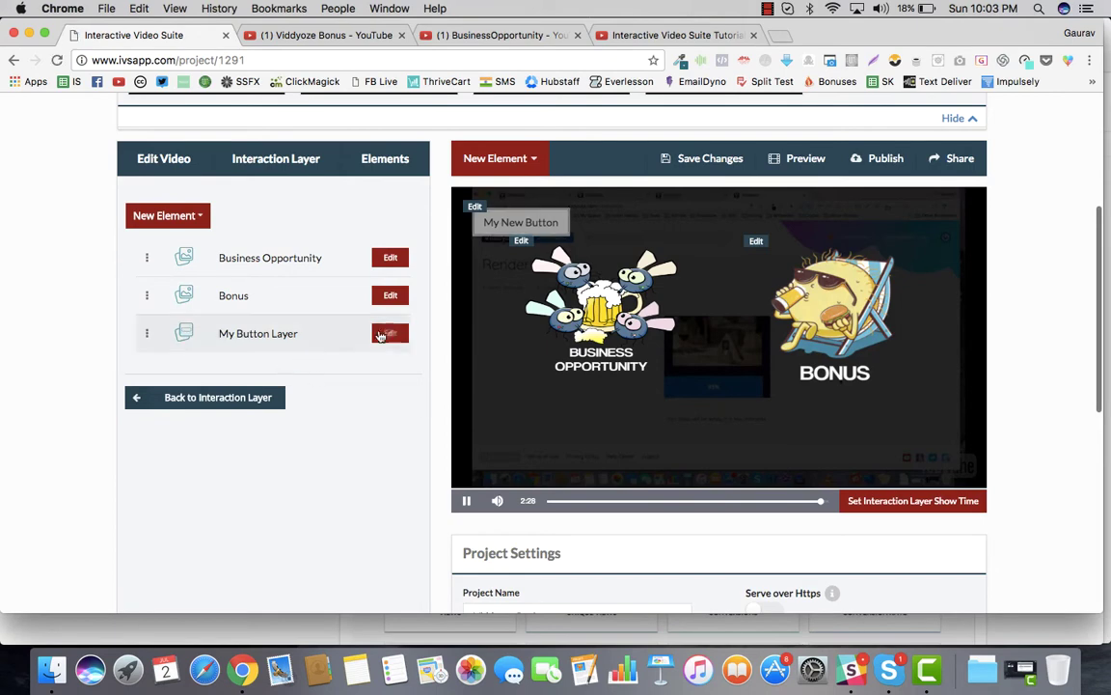
pyautogui.click(384, 331)
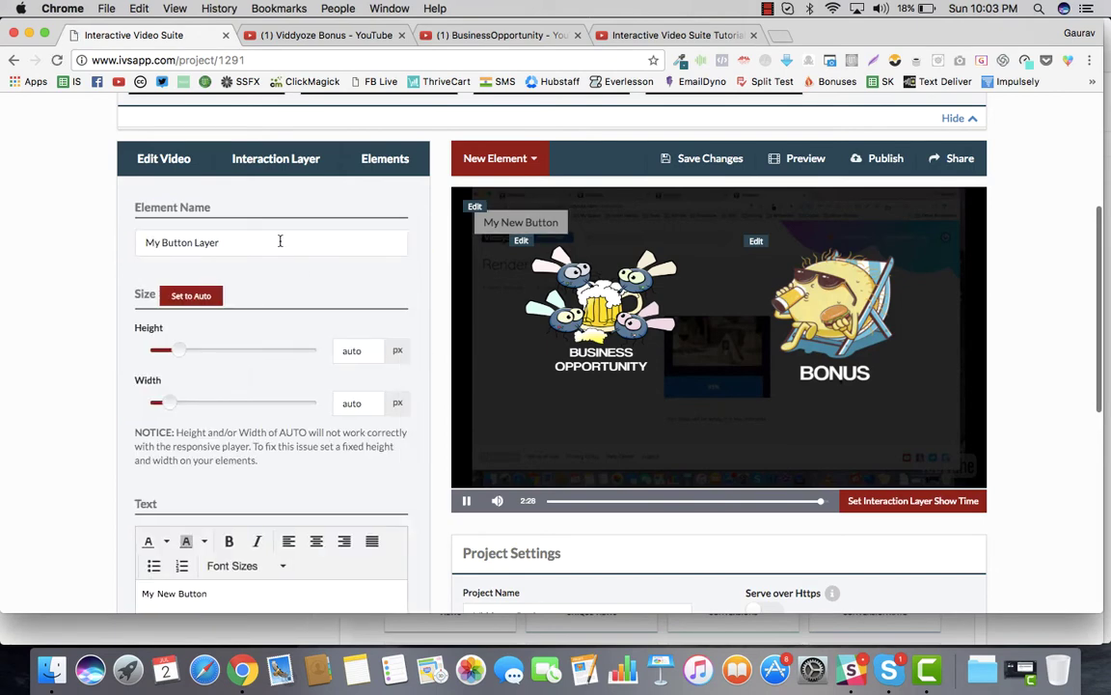
pyautogui.moveTo(280, 241); pyautogui.dragTo(30, 240)
pyautogui.write('Affiliate Link')
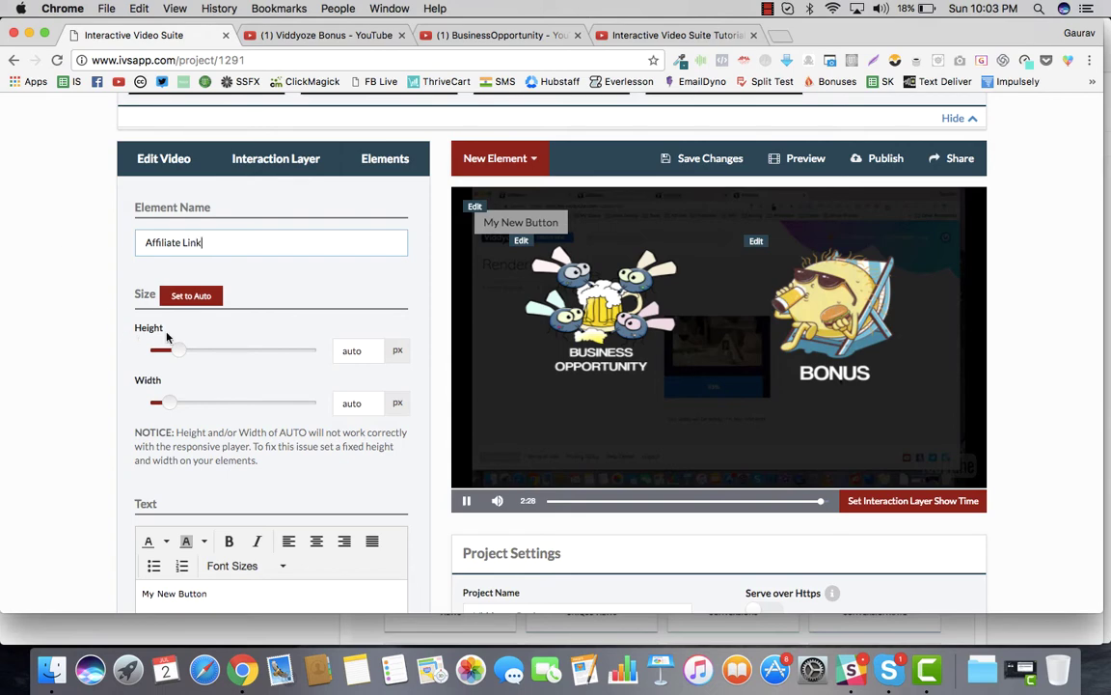
# Set the Affiliate Link button's border color to red, #ff0000
pyautogui.scroll(-3, 166, 336)
pyautogui.click(318, 470)
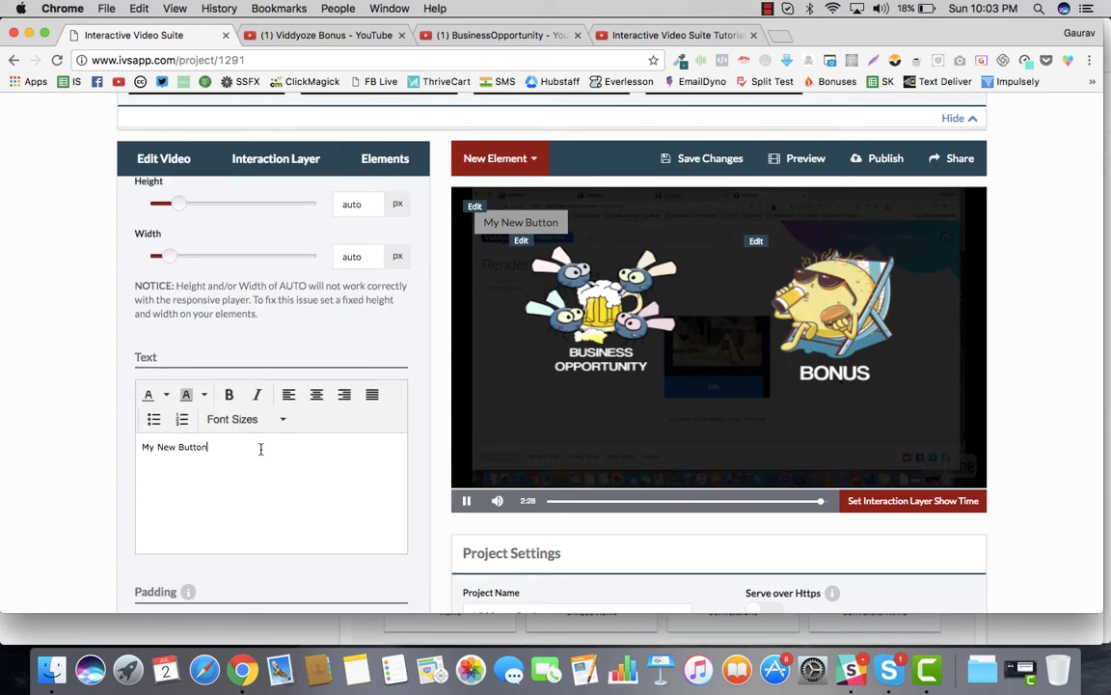
pyautogui.scroll(3, 256, 287)
pyautogui.scroll(-10, 260, 286)
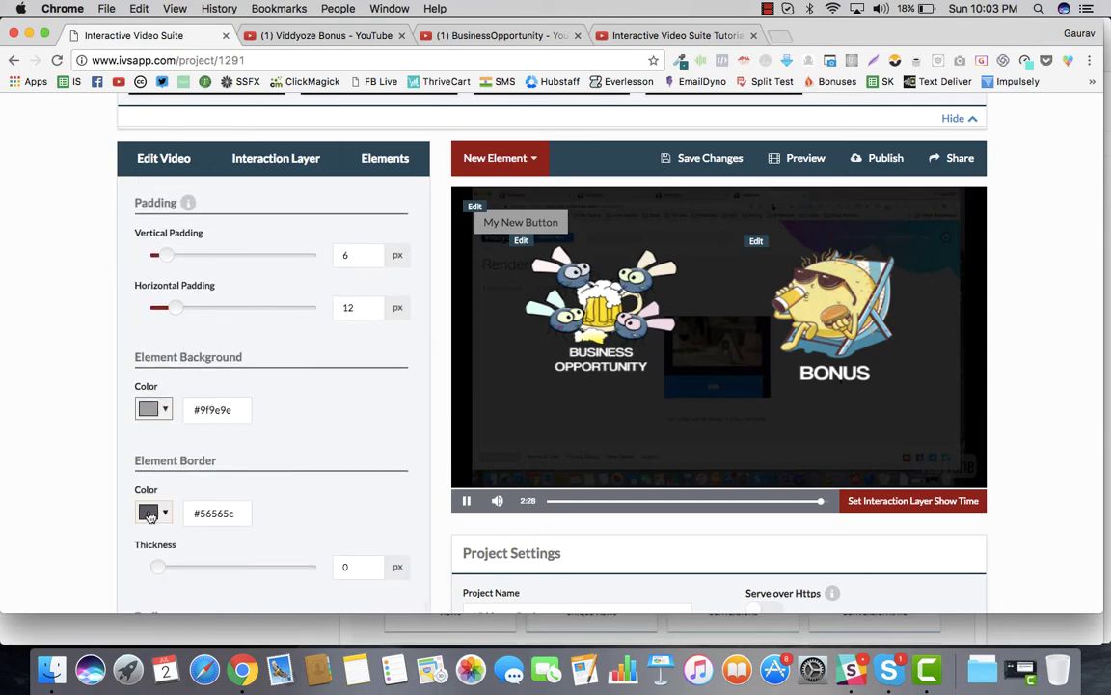
pyautogui.click(153, 512)
pyautogui.moveTo(267, 372); pyautogui.dragTo(277, 325)
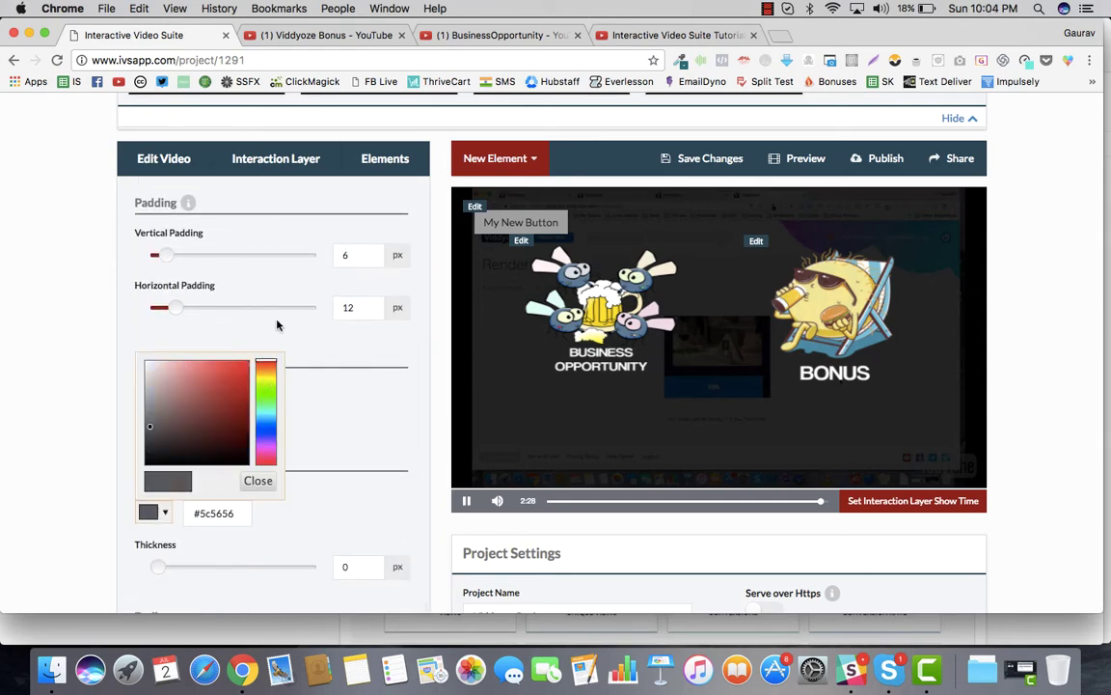
pyautogui.moveTo(216, 382); pyautogui.dragTo(315, 339)
pyautogui.click(319, 327)
# Set the Affiliate Link button's background color to red, #ff0000
pyautogui.scroll(3, 352, 362)
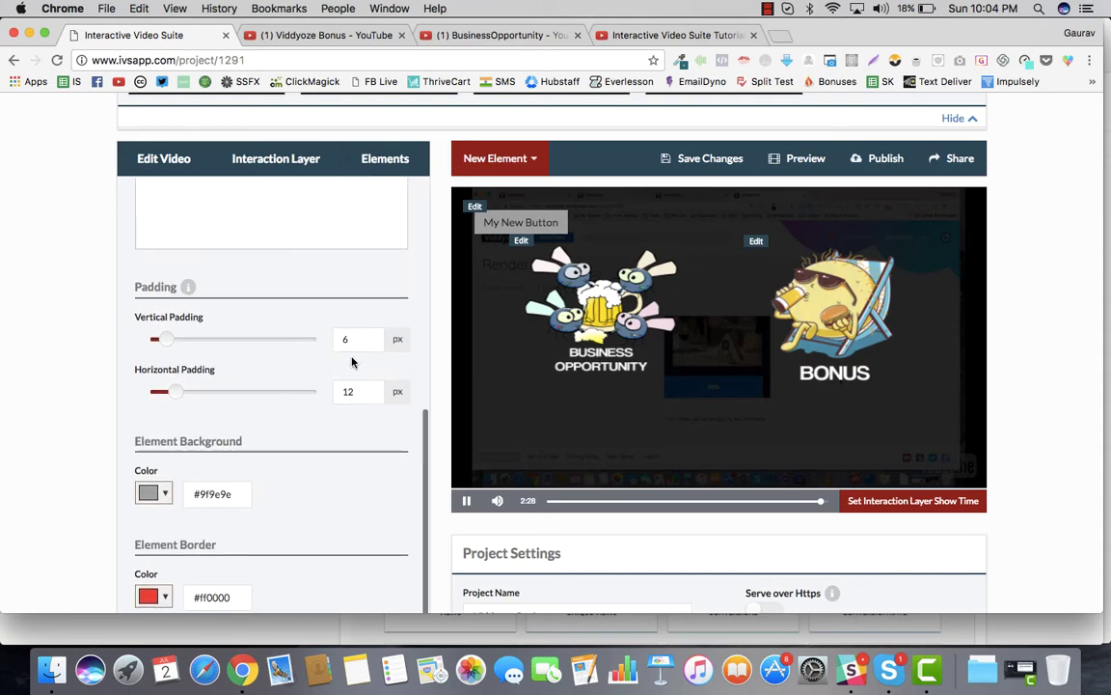
pyautogui.scroll(-5, 261, 455)
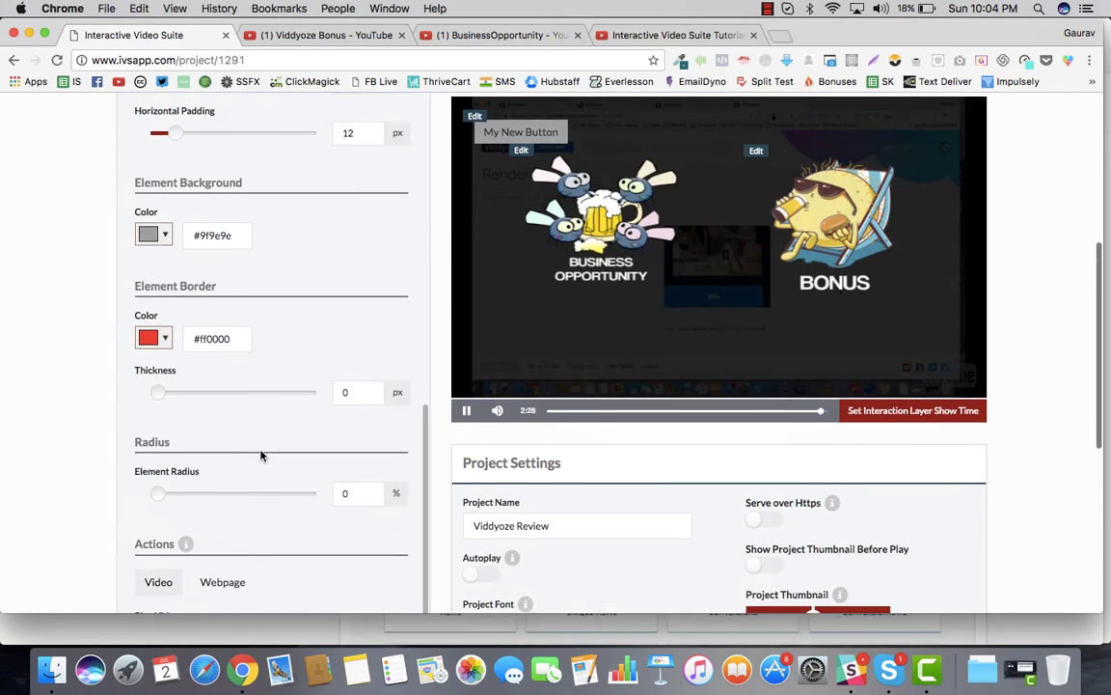
pyautogui.click(150, 381)
pyautogui.moveTo(229, 446); pyautogui.dragTo(367, 360)
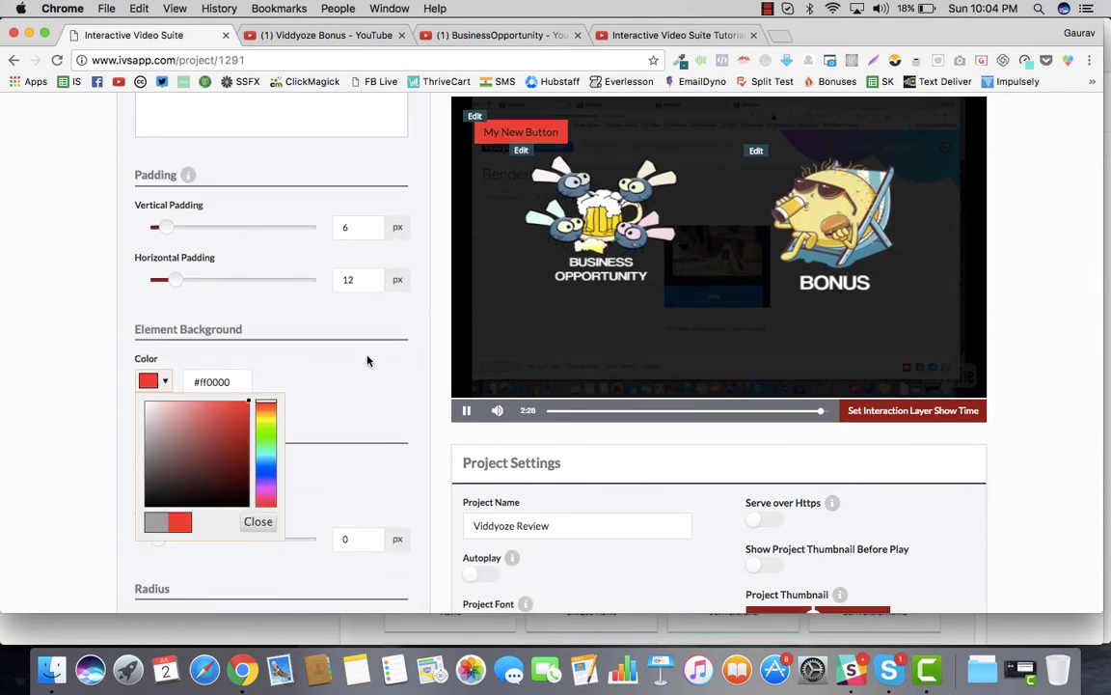
pyautogui.click(359, 368)
pyautogui.scroll(-3, 309, 415)
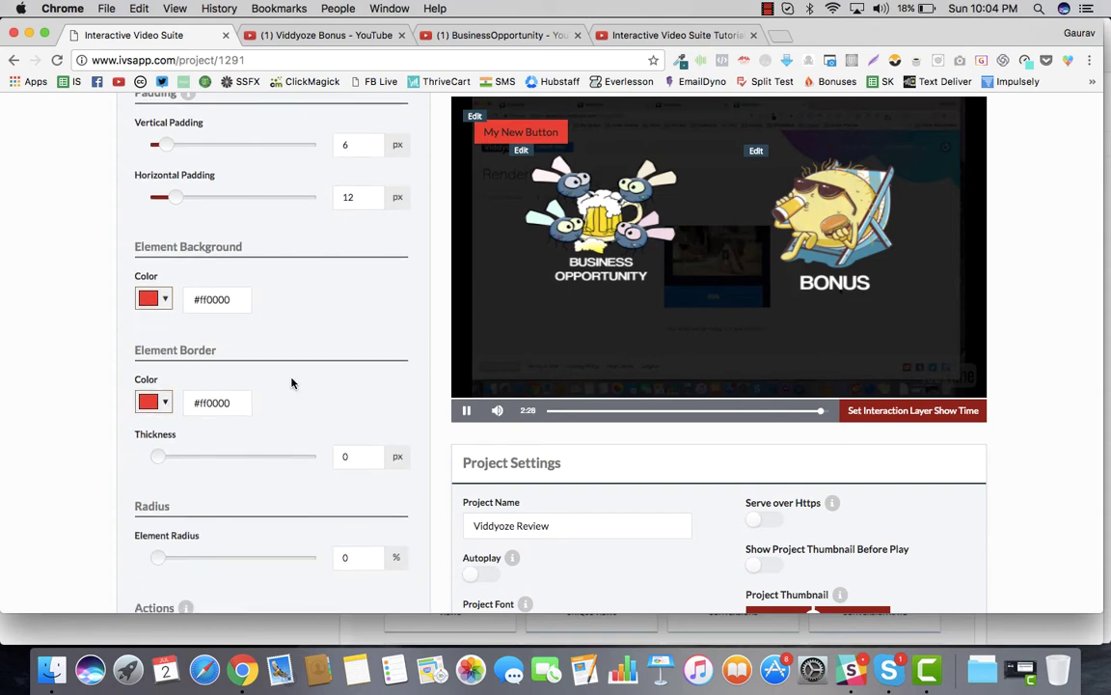
# Move the Affiliate Link button to the lower middle of the video, below and between the two images
pyautogui.scroll(-5, 274, 419)
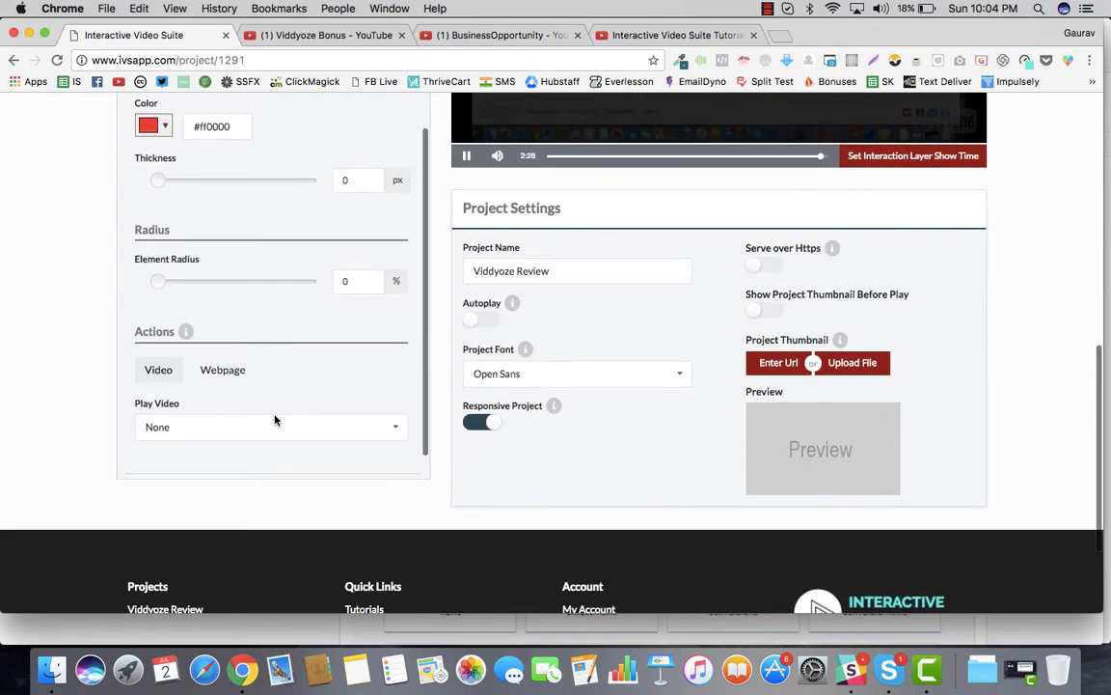
pyautogui.scroll(5, 274, 420)
pyautogui.scroll(6, 274, 420)
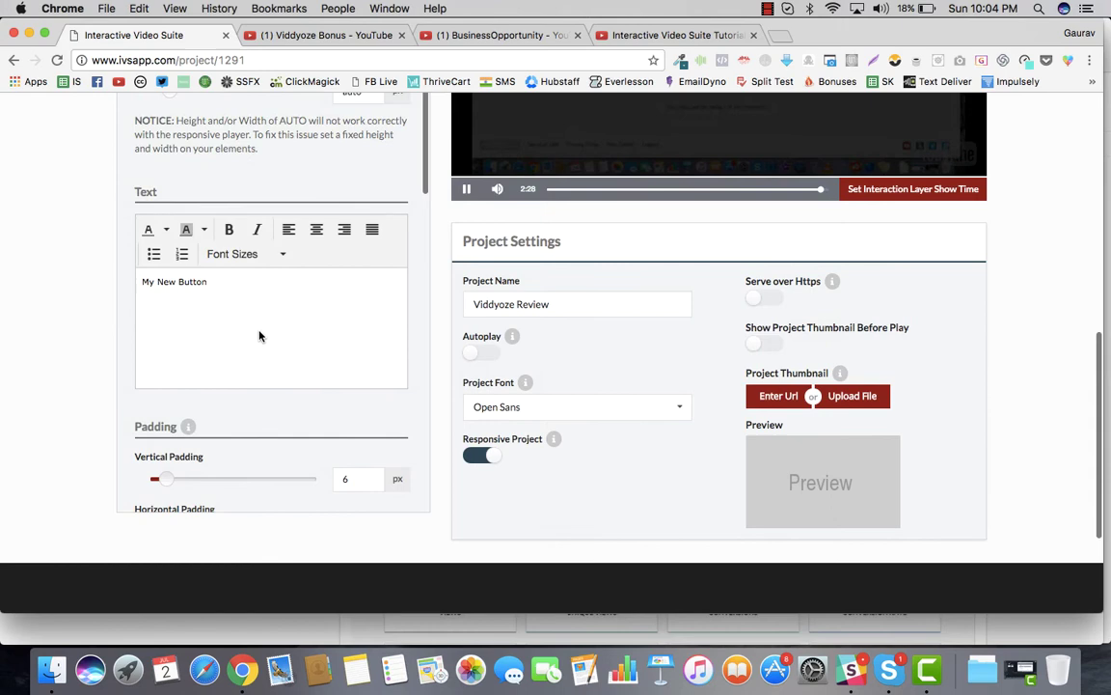
pyautogui.scroll(3, 521, 193)
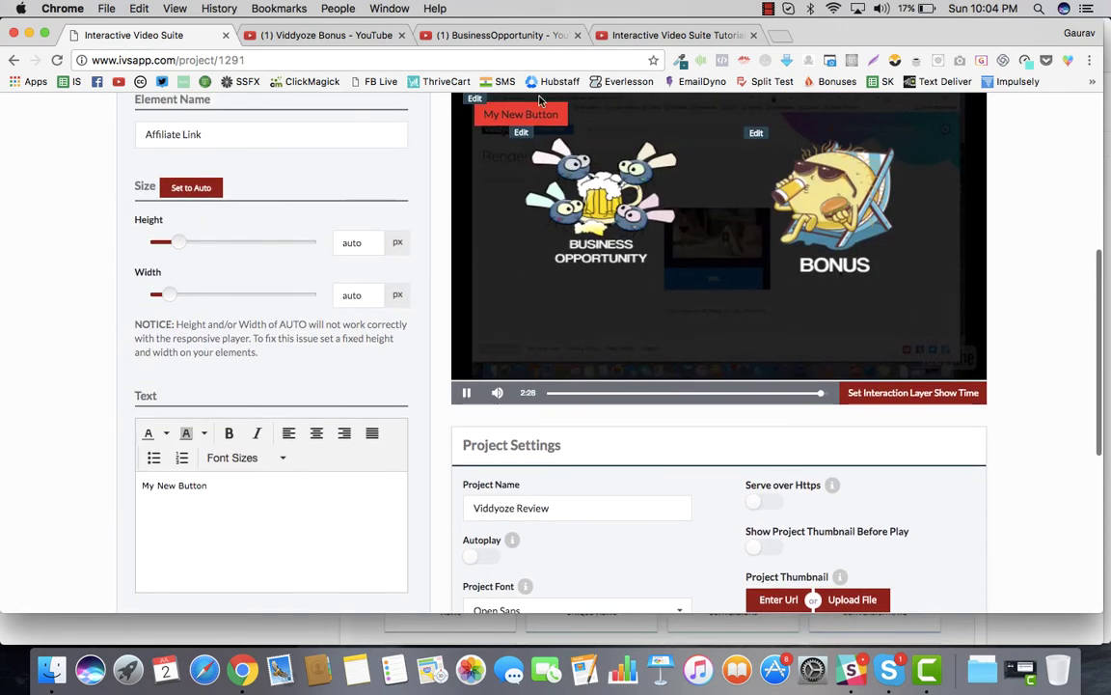
pyautogui.moveTo(532, 114); pyautogui.dragTo(733, 329)
# Replace the Affiliate Link button's text with "GET YOUR LIFETIME LICENSE NOW"
pyautogui.moveTo(245, 484); pyautogui.dragTo(141, 485)
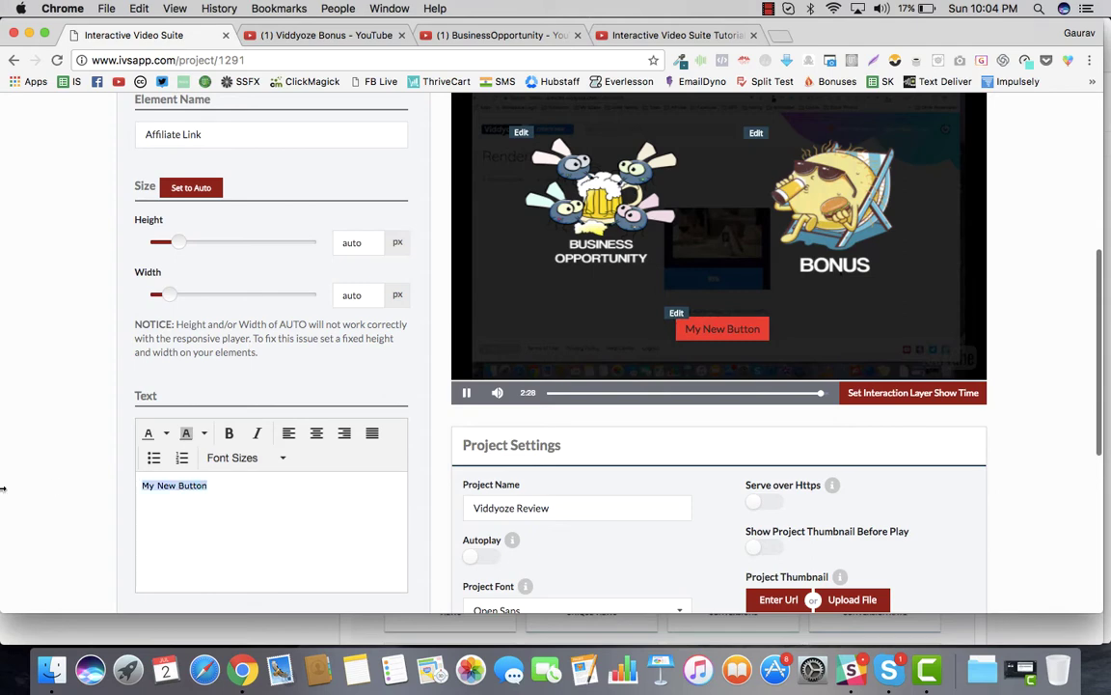
pyautogui.write('GET YOUR LI')
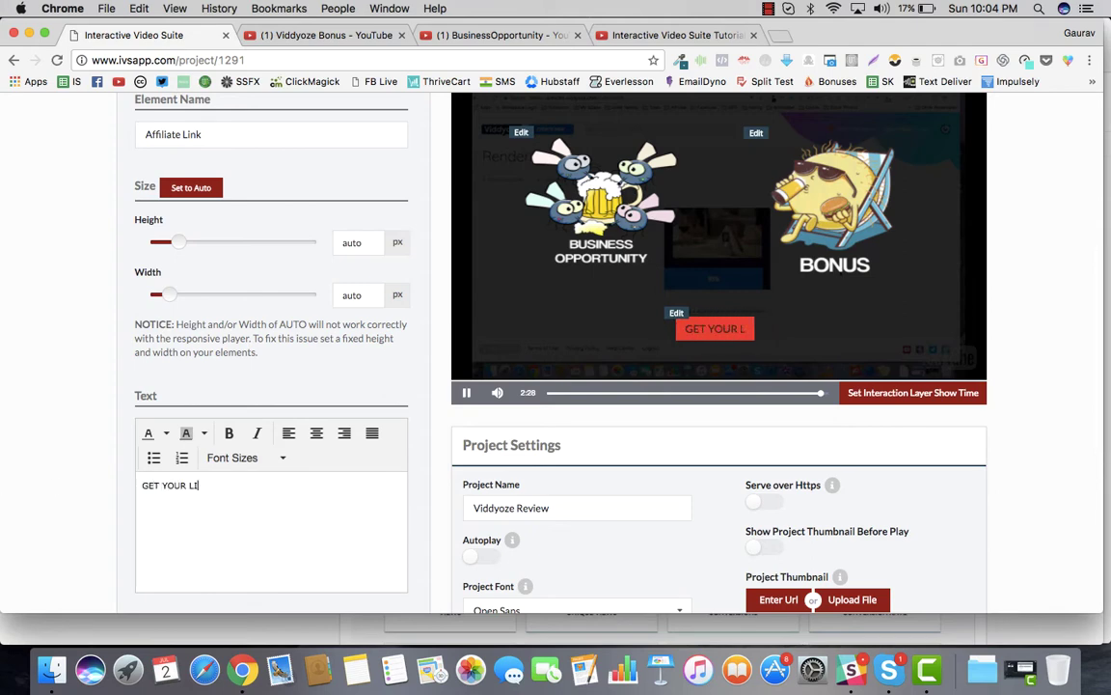
pyautogui.write('FETIME LICE ')
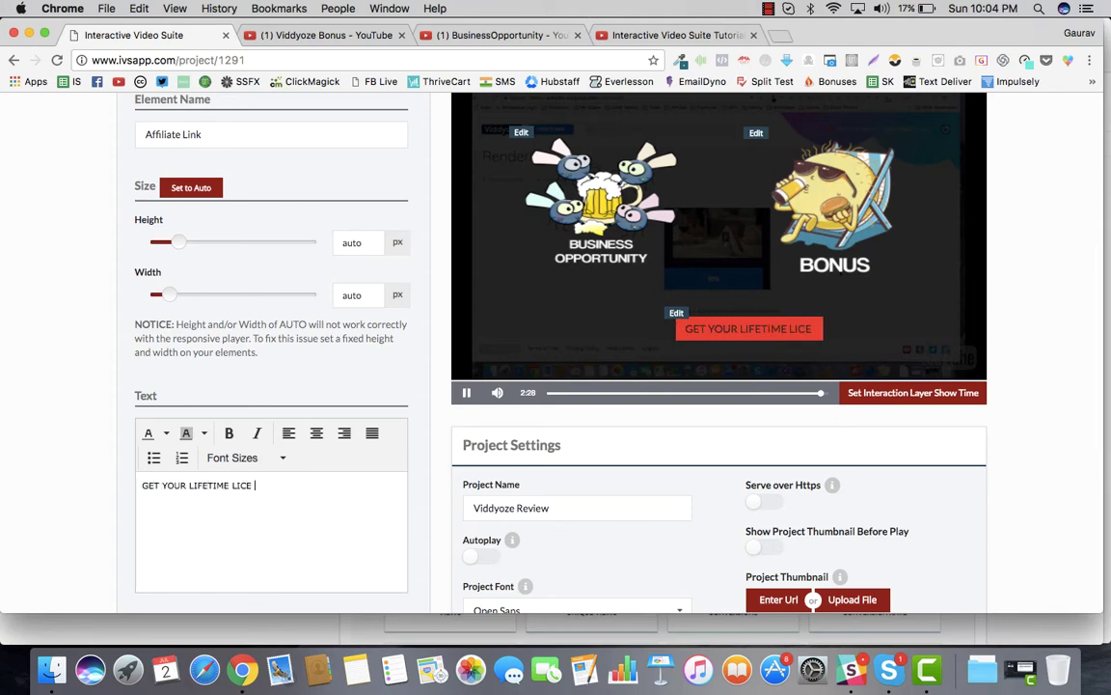
pyautogui.write('NSE NOW')
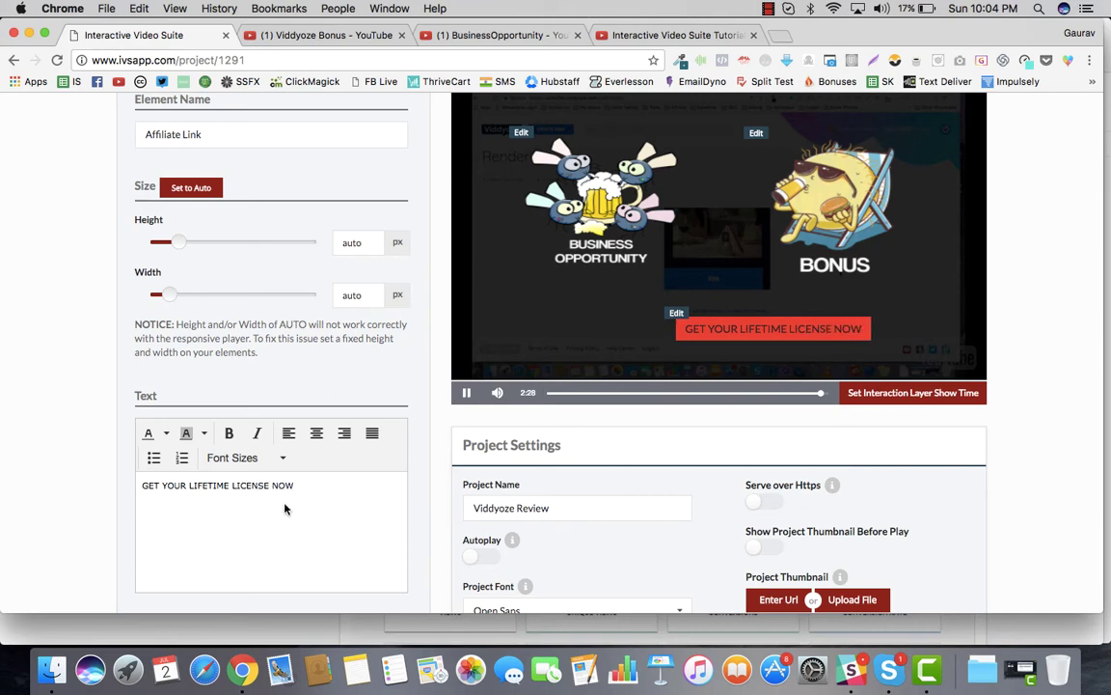
# Change the color of the Affiliate Link button's "GET YOUR LIFETIME LICENSE NOW" text to white
pyautogui.scroll(-2, 284, 508)
pyautogui.moveTo(317, 419); pyautogui.dragTo(49, 417)
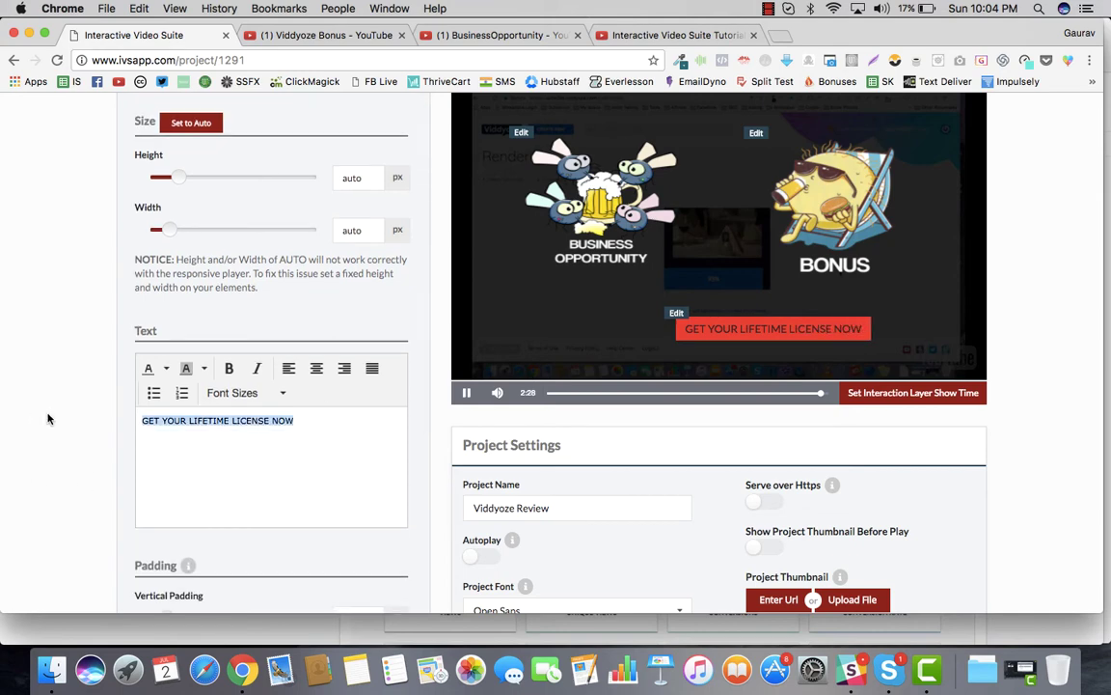
pyautogui.click(170, 371)
pyautogui.click(200, 476)
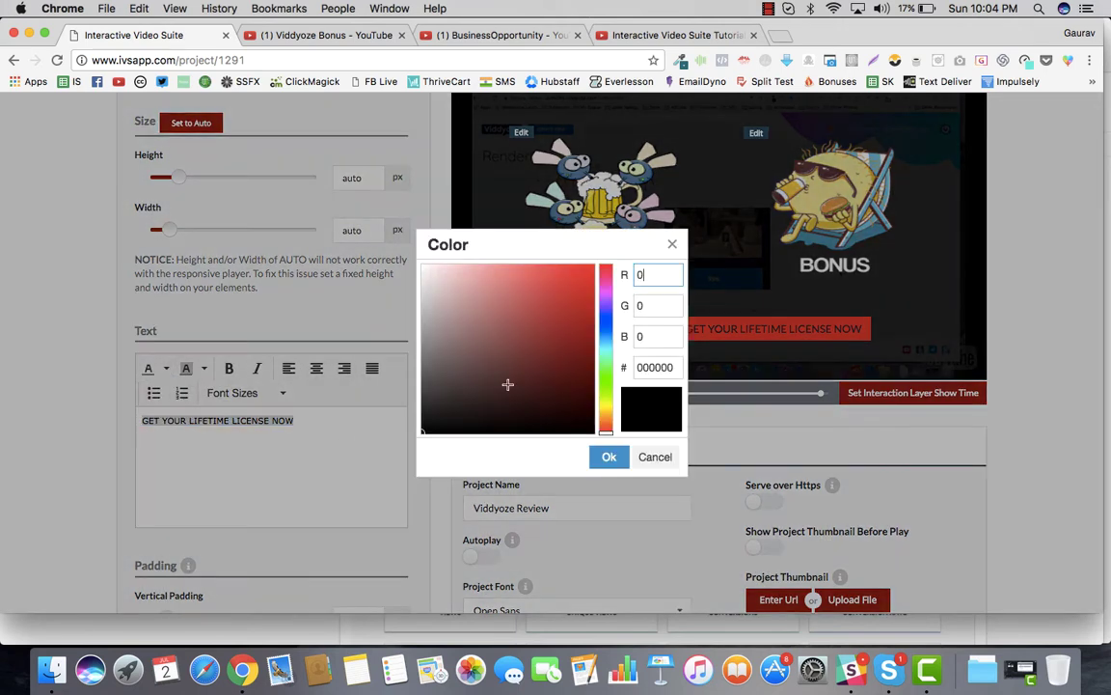
pyautogui.click(609, 456)
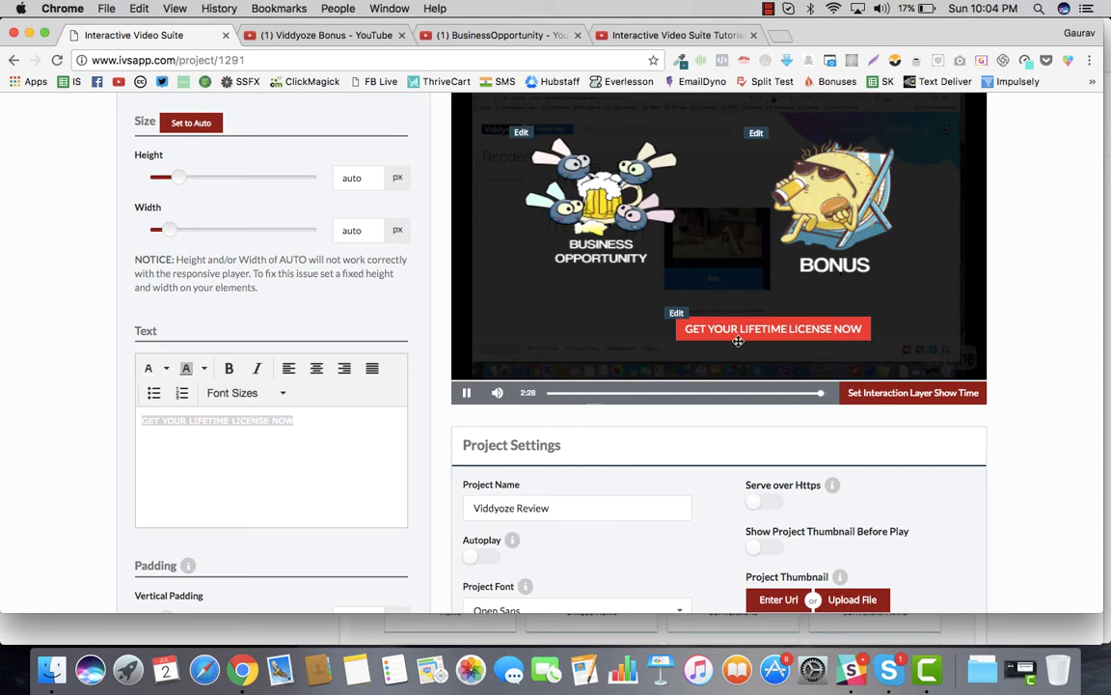
# Center the Affiliate Link button horizontally below the two images and save the project
pyautogui.moveTo(738, 333); pyautogui.dragTo(672, 331)
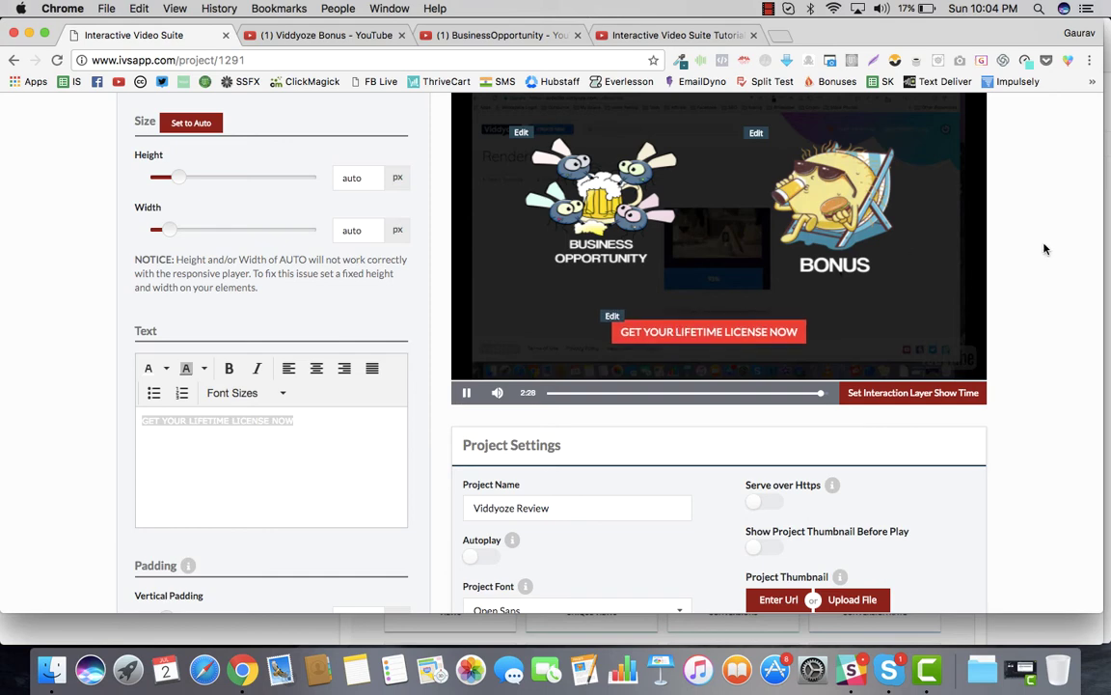
pyautogui.scroll(2, 1044, 249)
pyautogui.scroll(1, 1043, 249)
pyautogui.scroll(-3, 1044, 249)
pyautogui.scroll(2, 1044, 249)
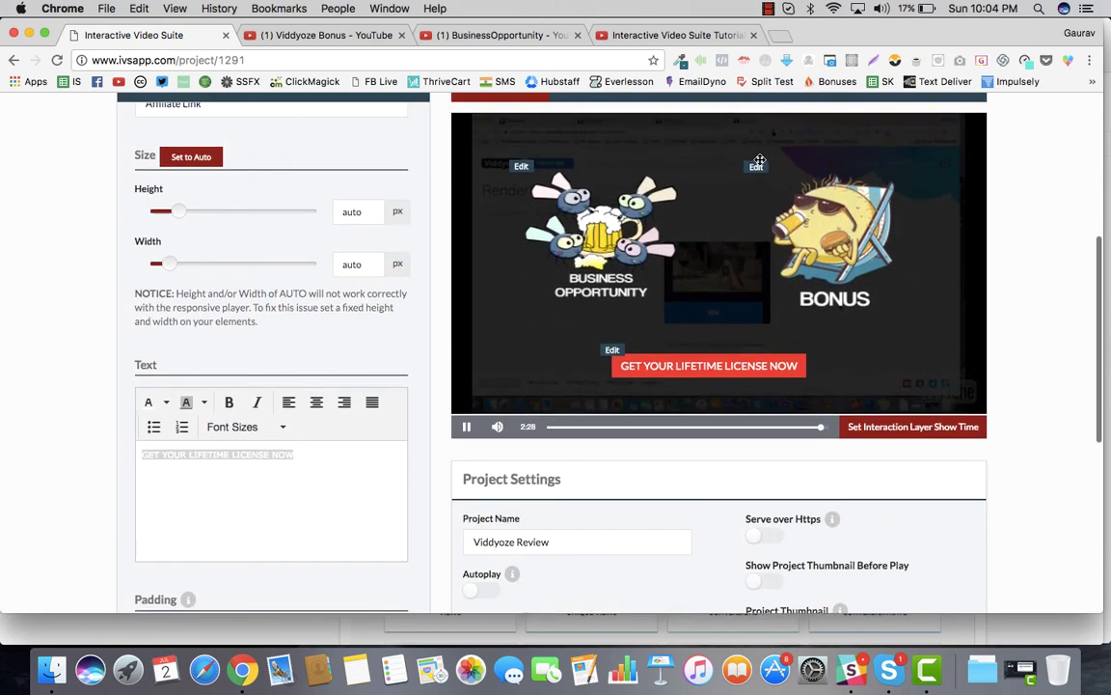
pyautogui.scroll(2, 739, 154)
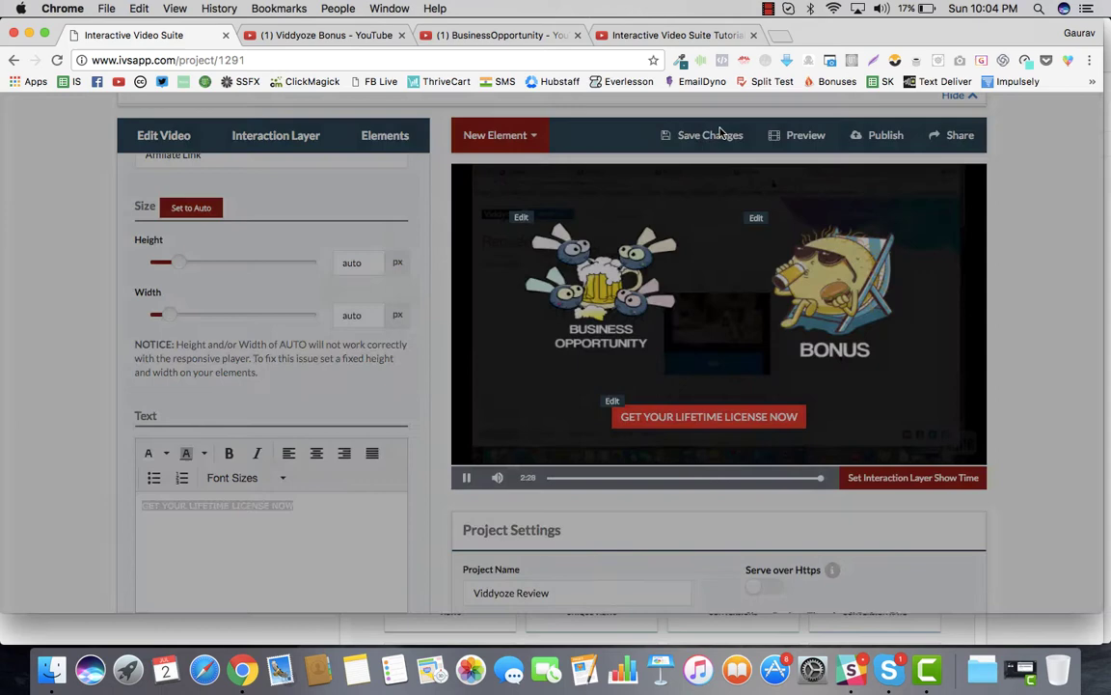
pyautogui.scroll(-10, 364, 429)
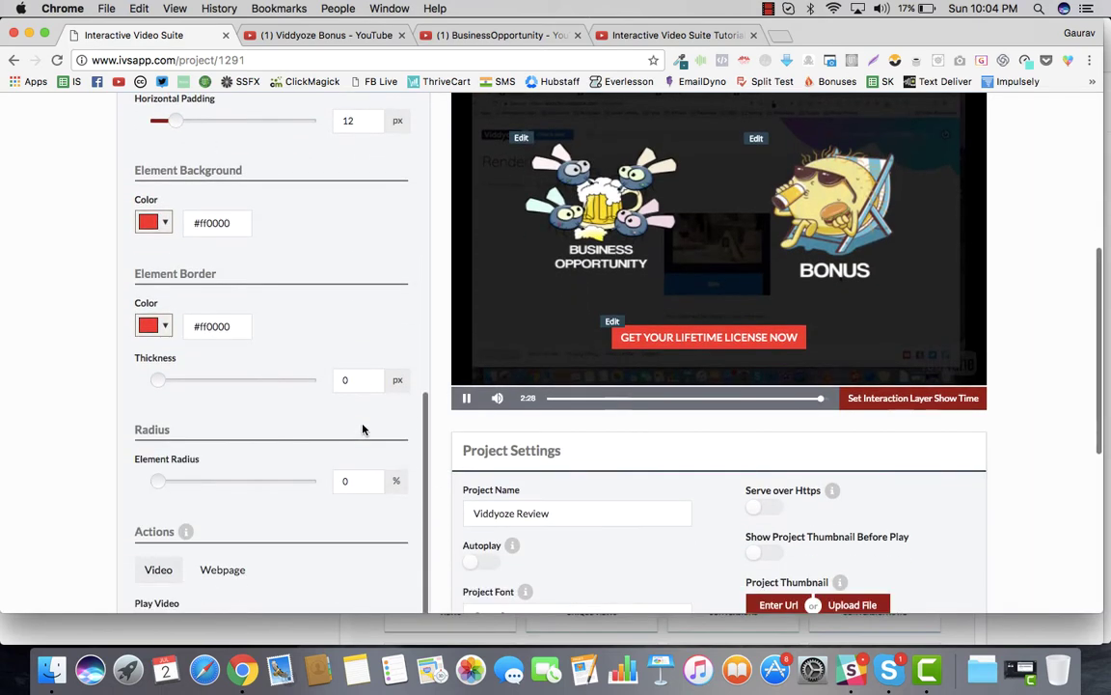
pyautogui.scroll(-2, 235, 491)
pyautogui.click(222, 388)
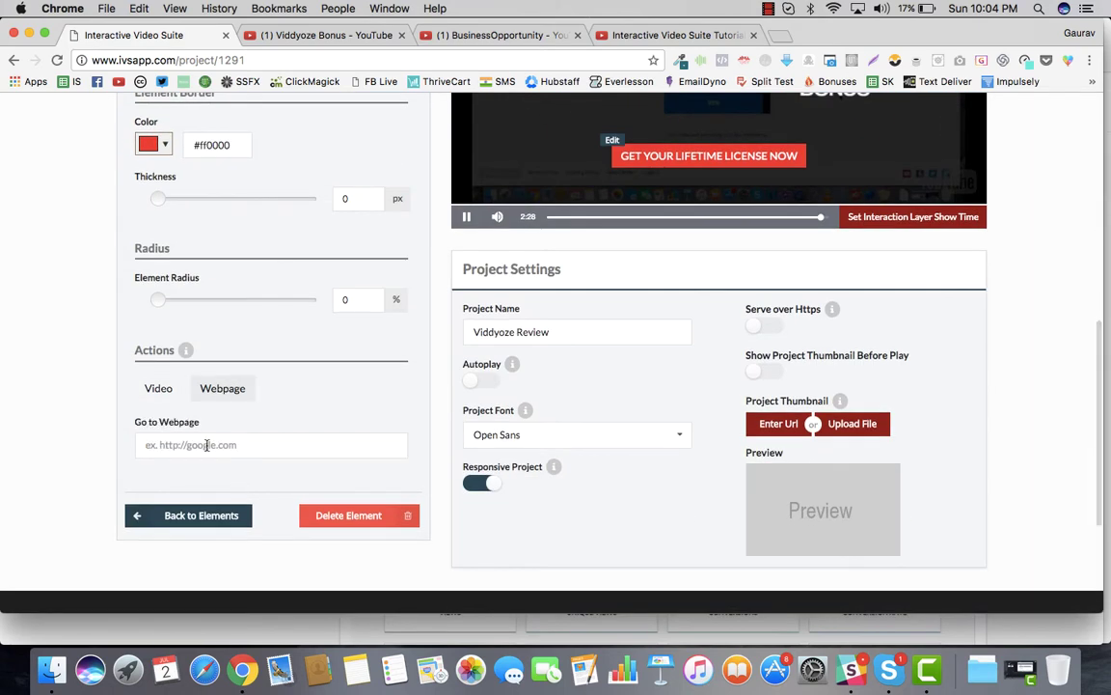
pyautogui.click(207, 447)
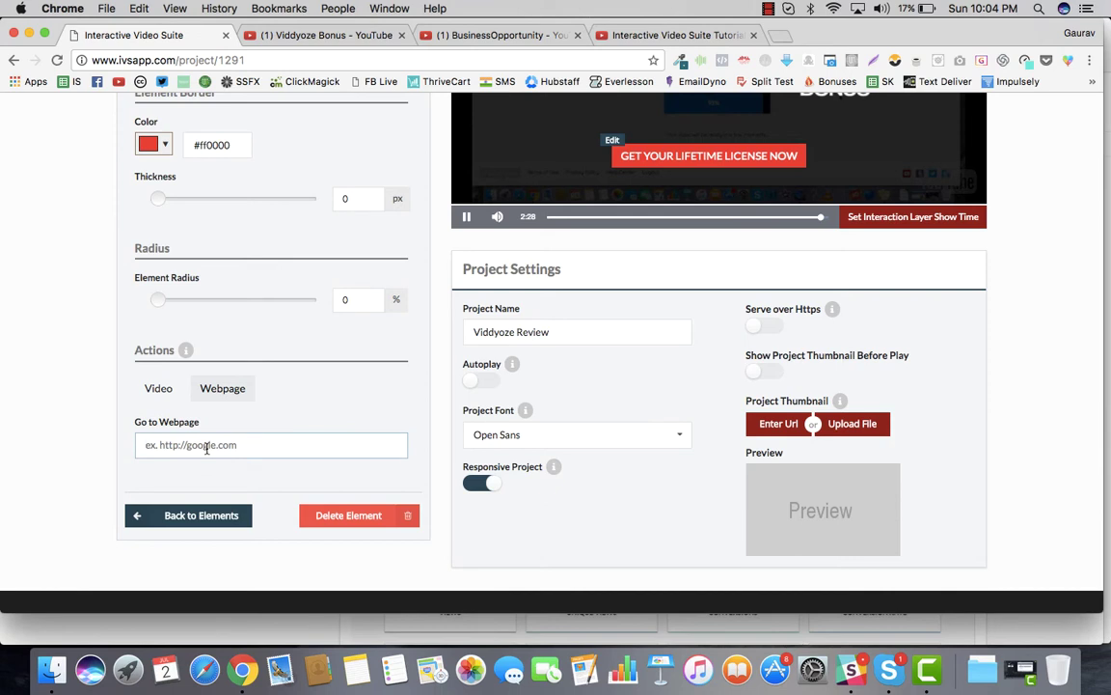
pyautogui.write('http://viddyoze.com/')
pyautogui.scroll(10, 337, 372)
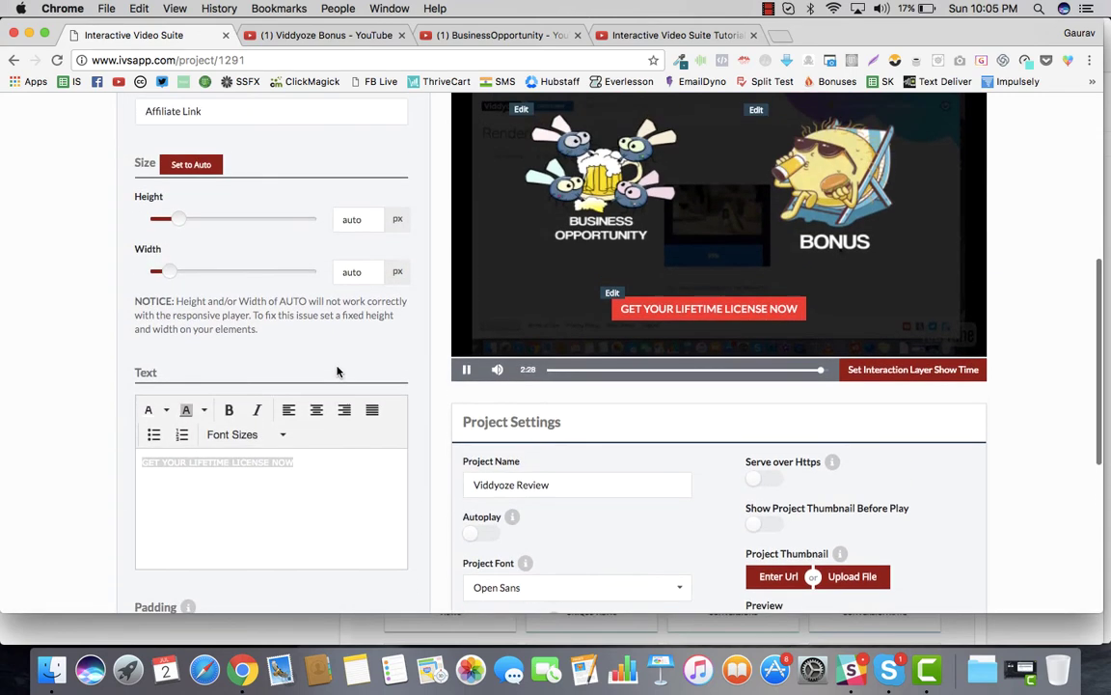
pyautogui.scroll(-10, 337, 372)
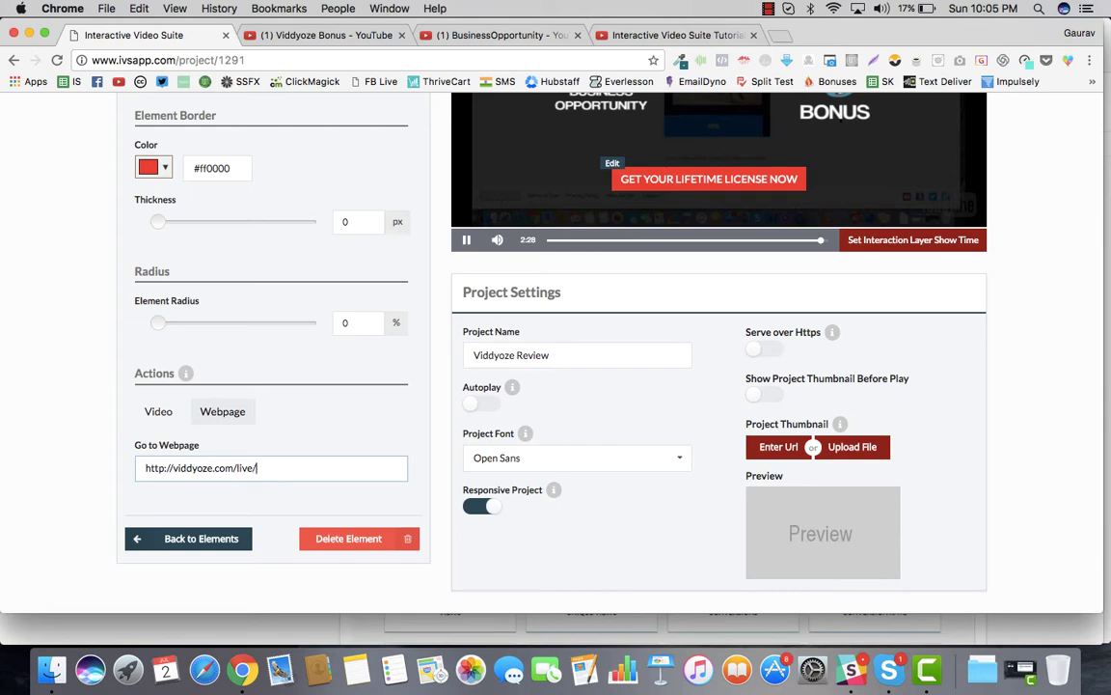
# Save the project with the button's webpage link and dismiss the confirmation
pyautogui.scroll(5, 4, 417)
pyautogui.scroll(8, 236, 343)
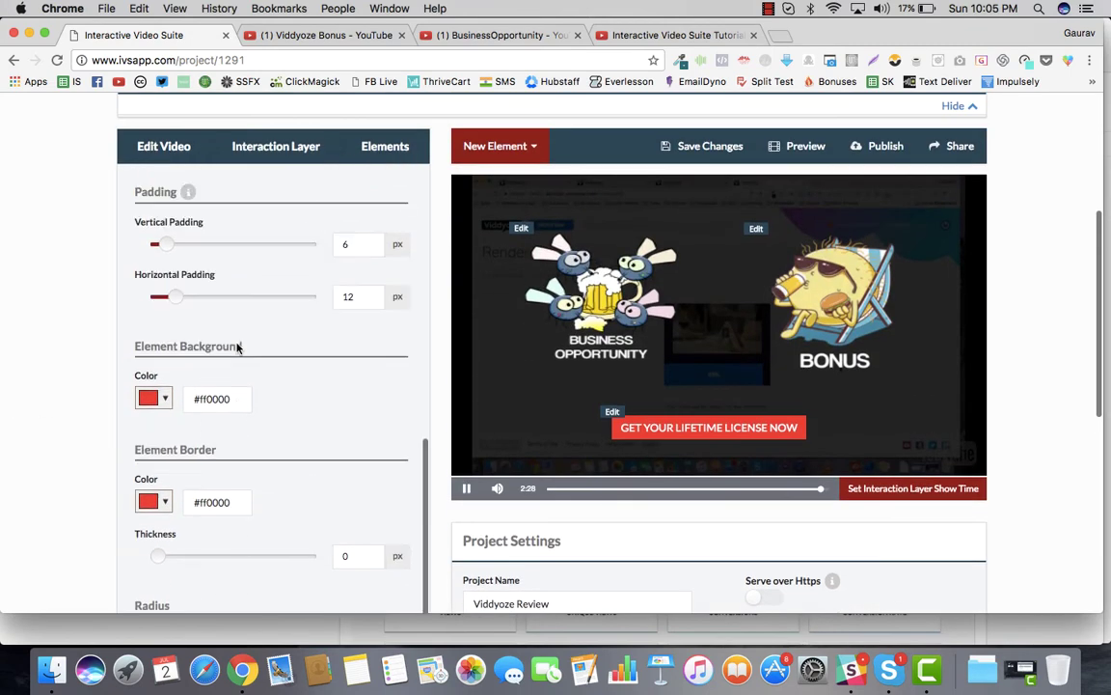
pyautogui.scroll(5, 236, 344)
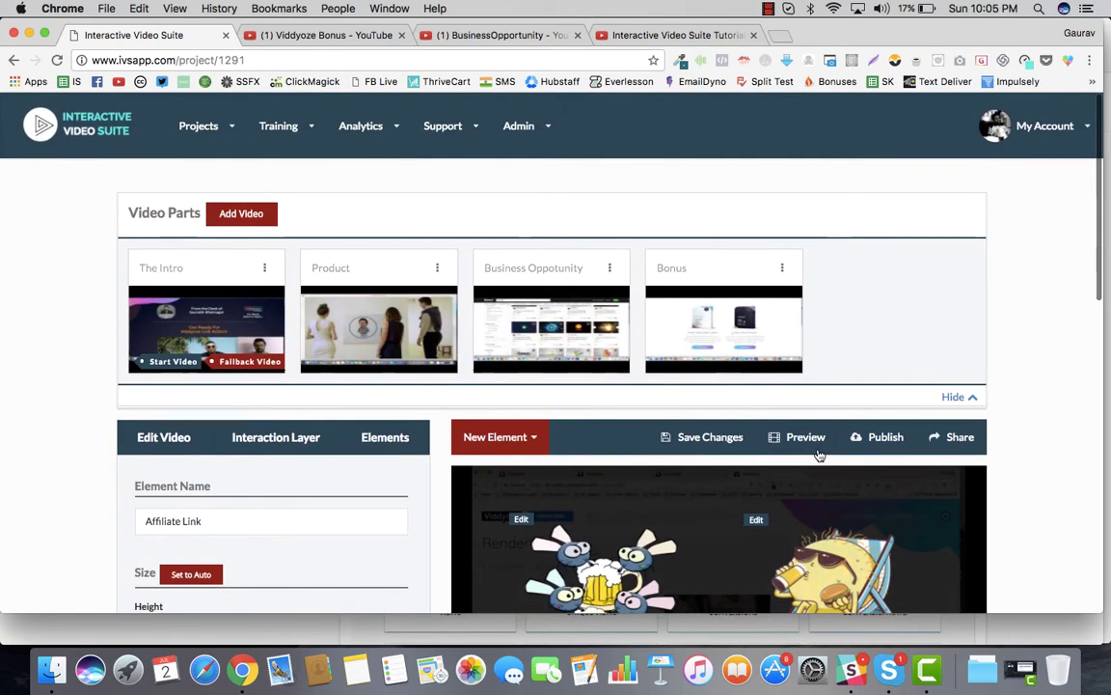
pyautogui.click(728, 442)
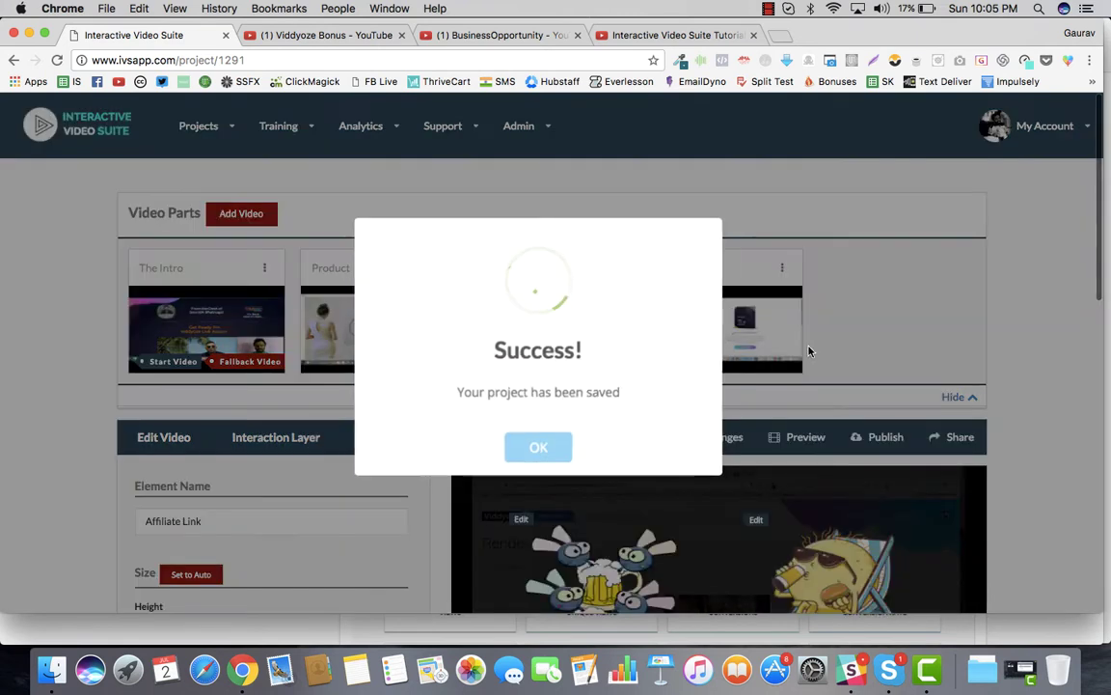
pyautogui.click(536, 449)
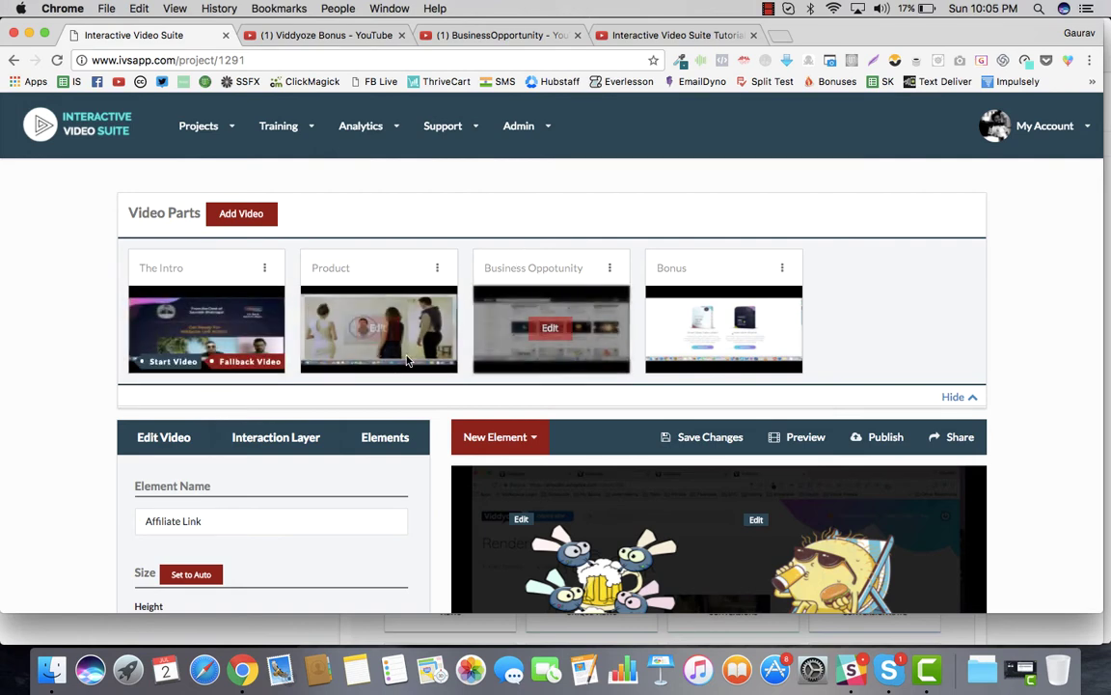
# Preview the project from the intro video, follow the Product choice to check its interaction layer, and close the preview
pyautogui.scroll(-5, 361, 325)
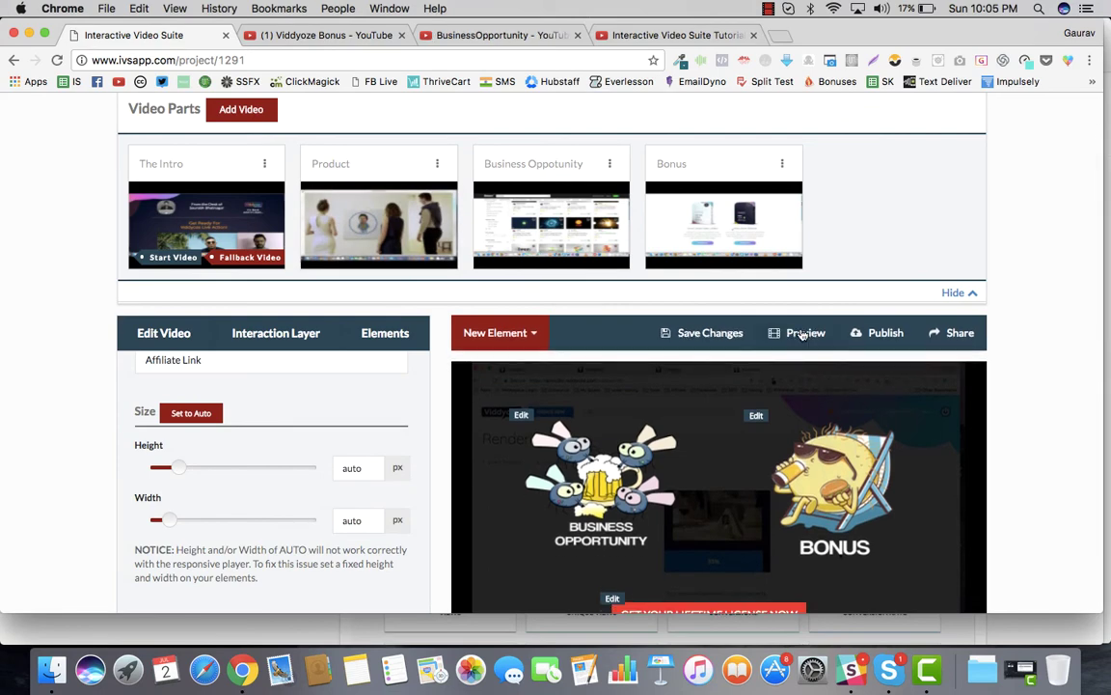
pyautogui.click(802, 334)
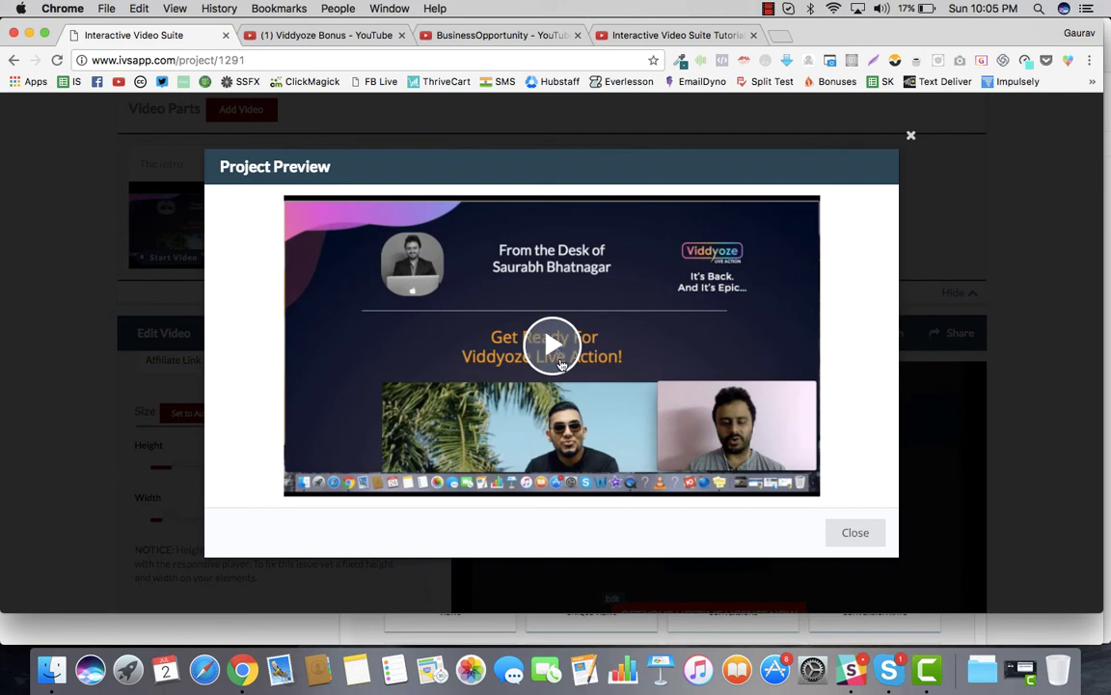
pyautogui.click(558, 362)
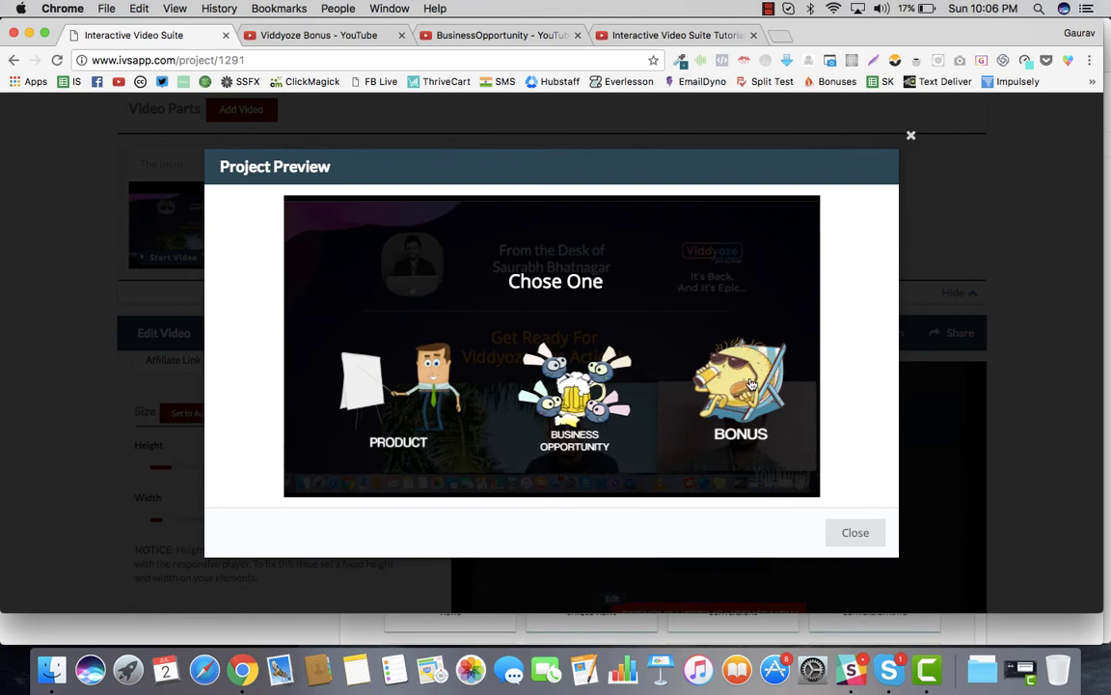
pyautogui.click(424, 391)
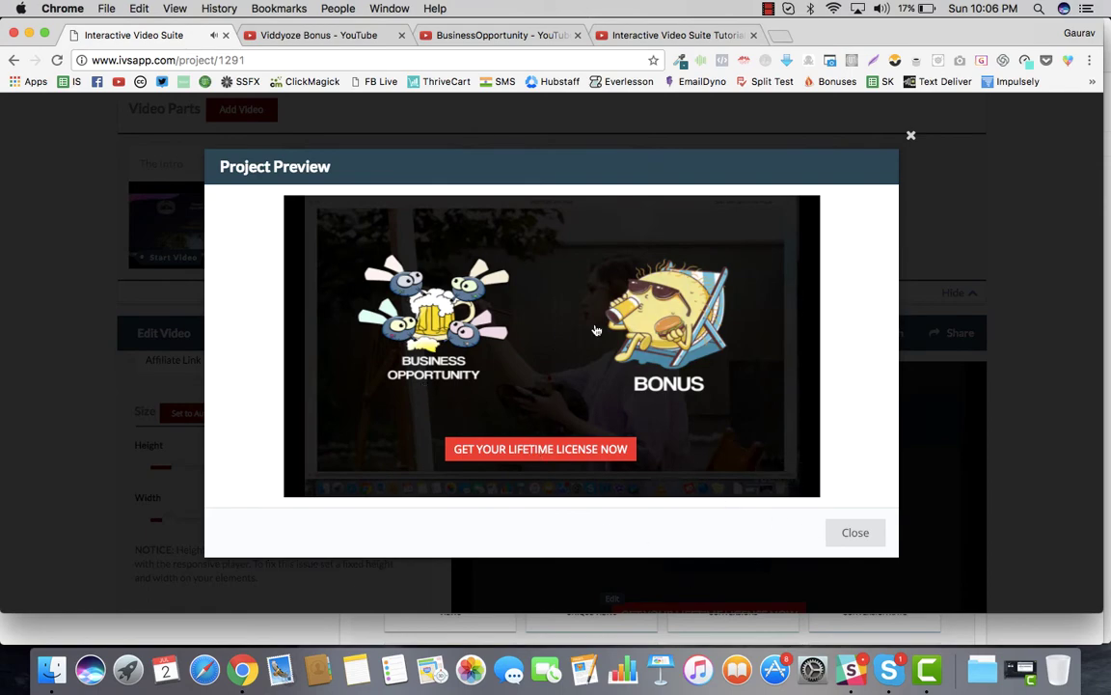
pyautogui.click(843, 531)
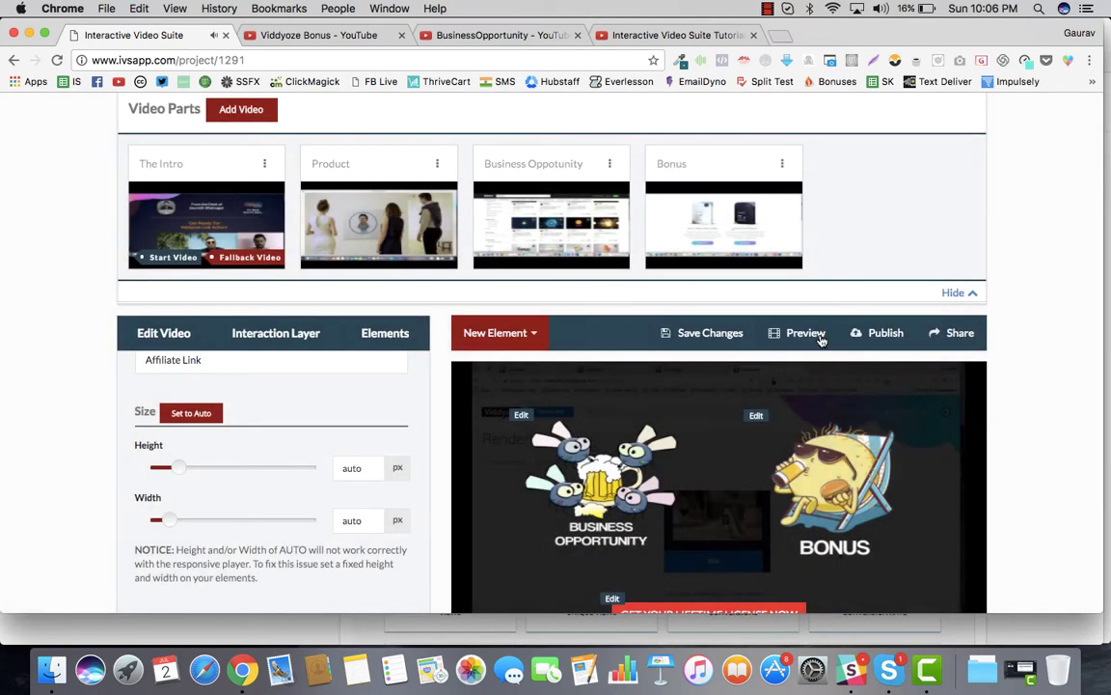
# Review the Product Layer's name, background and action settings in the interaction layer editor
pyautogui.scroll(-5, 821, 340)
pyautogui.scroll(-1, 675, 386)
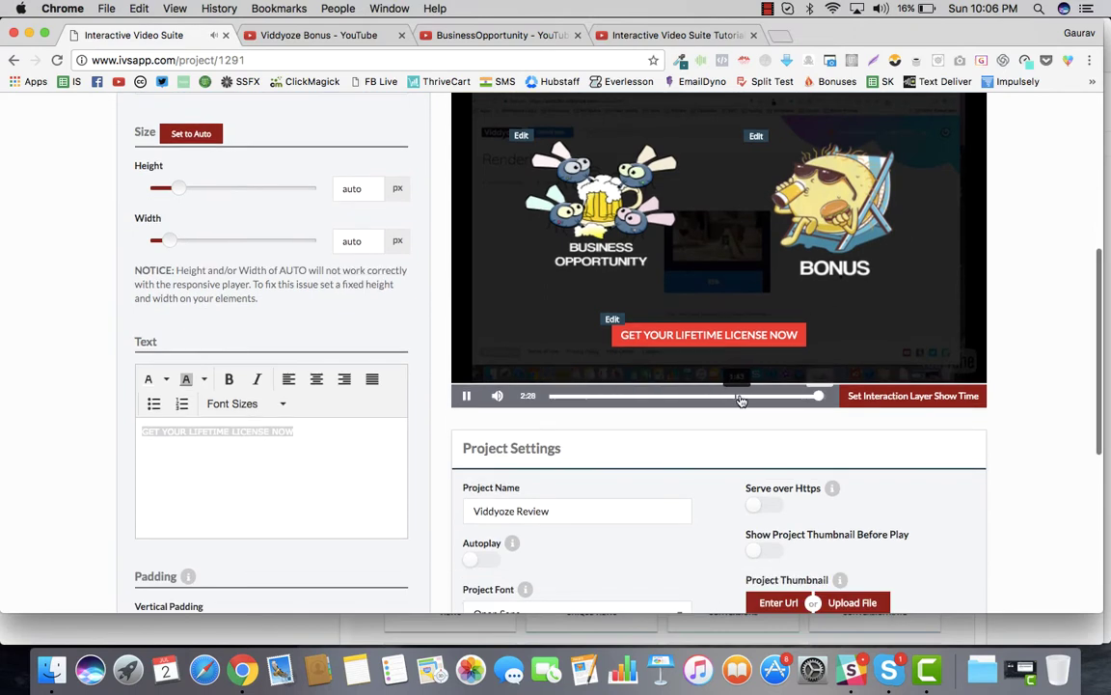
pyautogui.scroll(4, 426, 377)
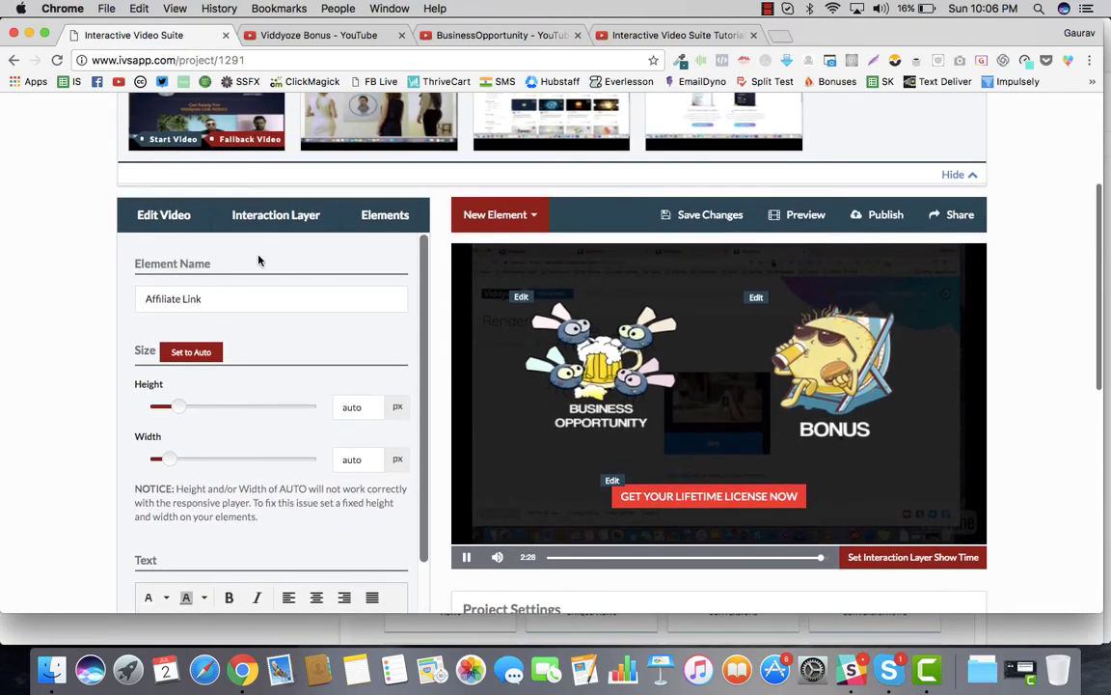
pyautogui.click(278, 214)
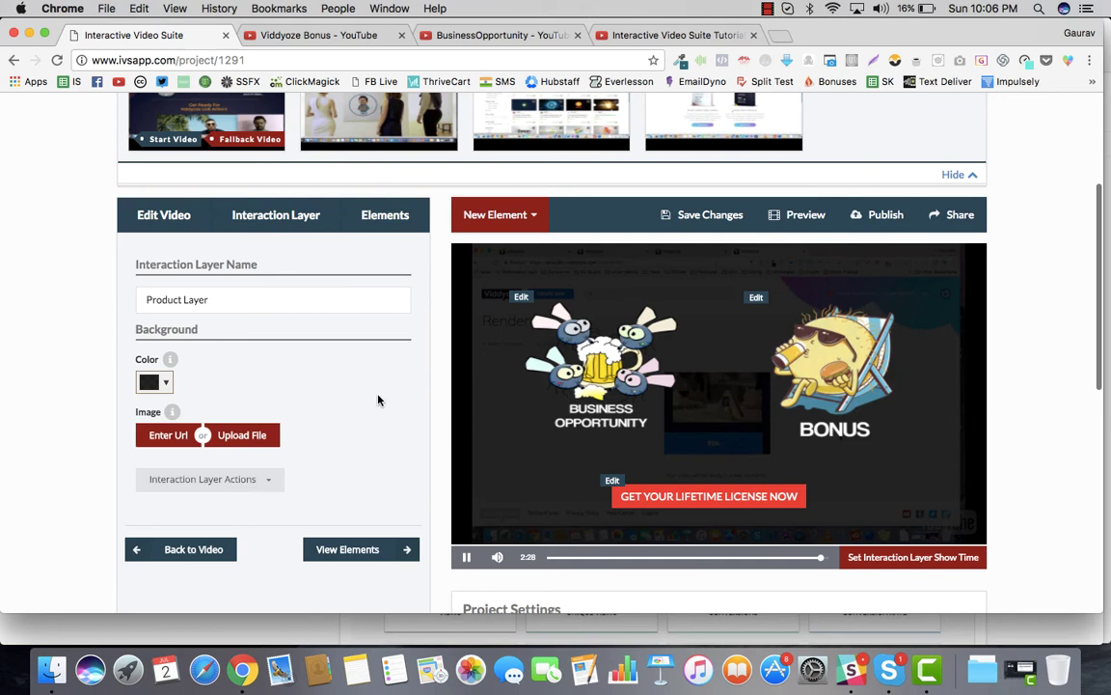
pyautogui.scroll(-3, 395, 396)
pyautogui.scroll(5, 402, 394)
pyautogui.scroll(-3, 402, 394)
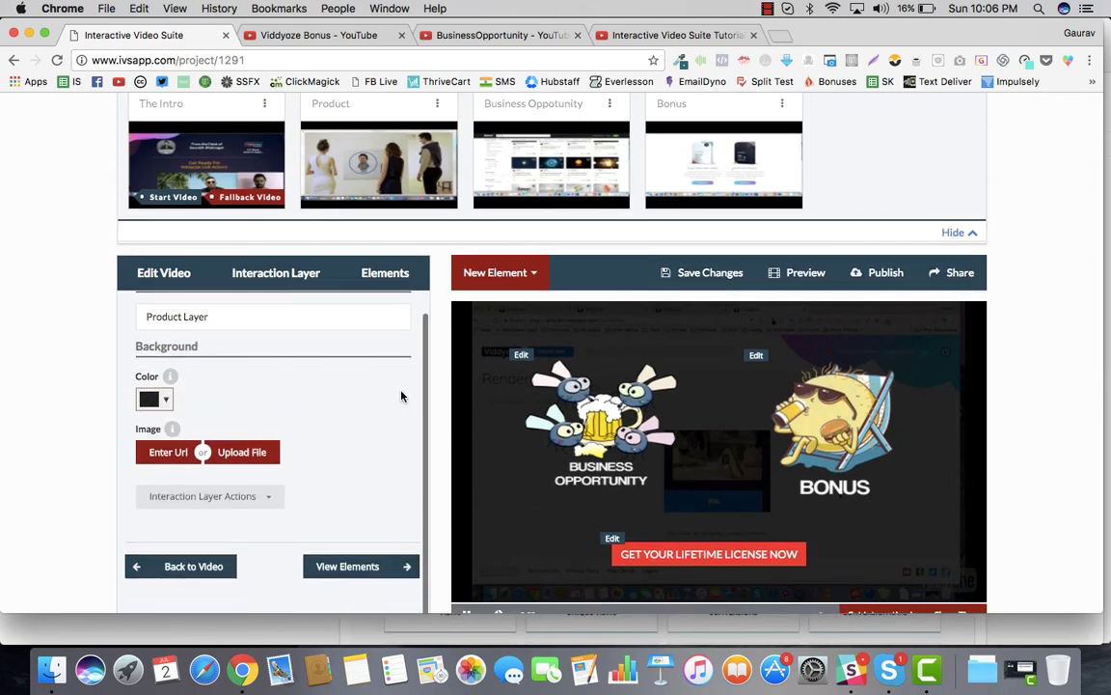
pyautogui.scroll(-2, 714, 494)
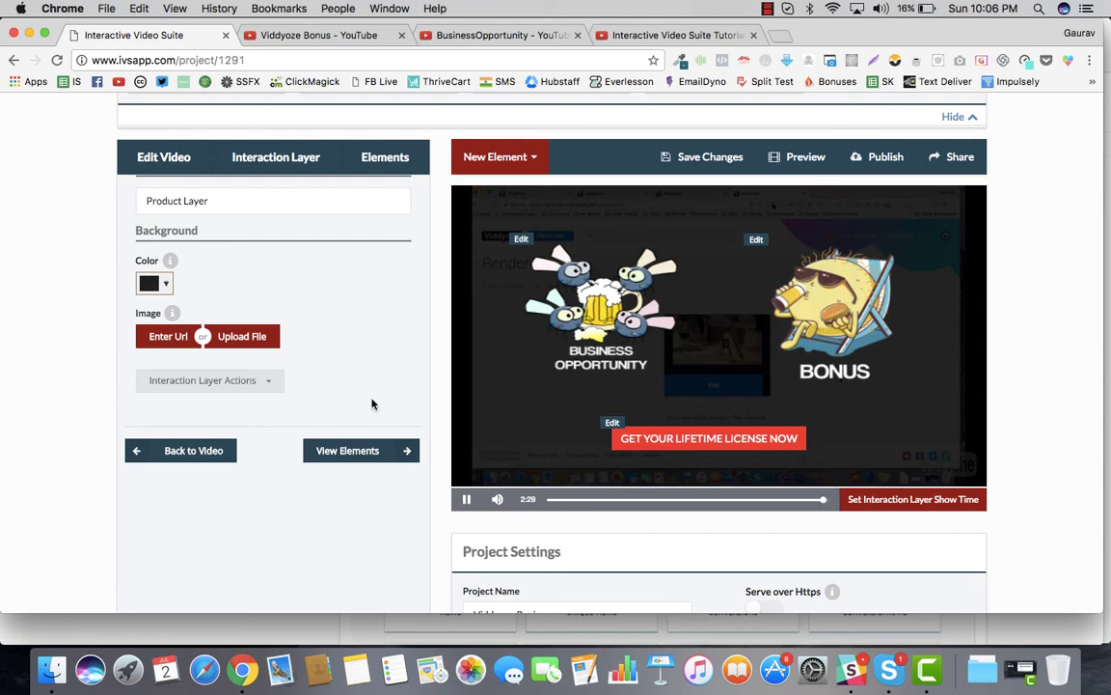
pyautogui.scroll(1, 373, 404)
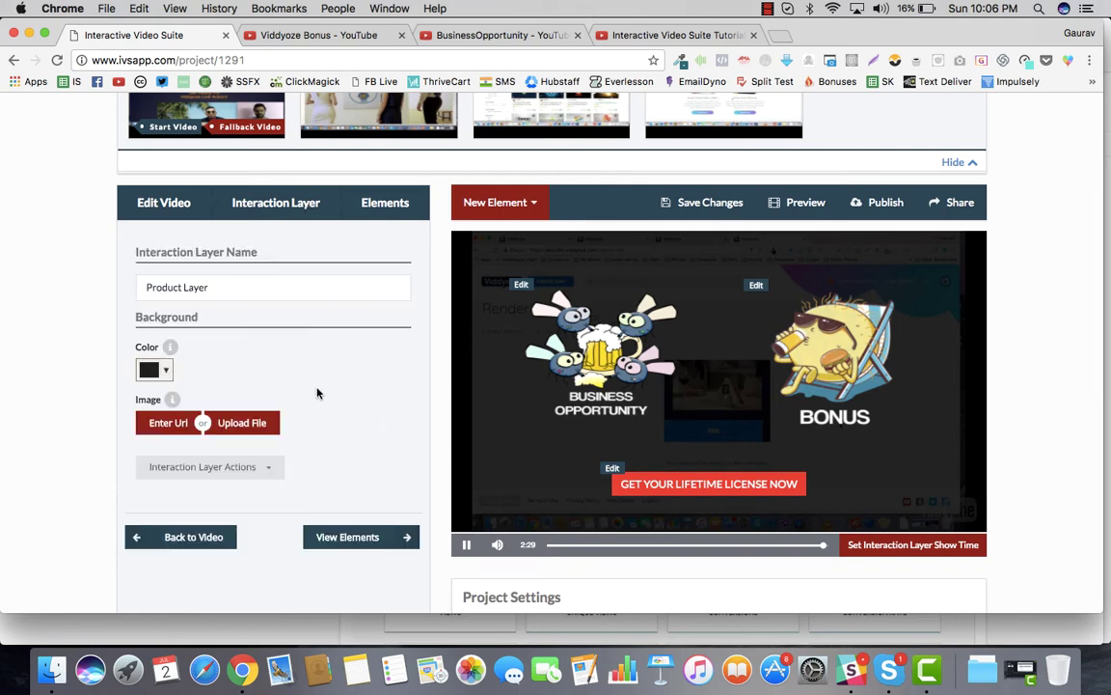
pyautogui.scroll(-2, 317, 393)
pyautogui.scroll(2, 317, 393)
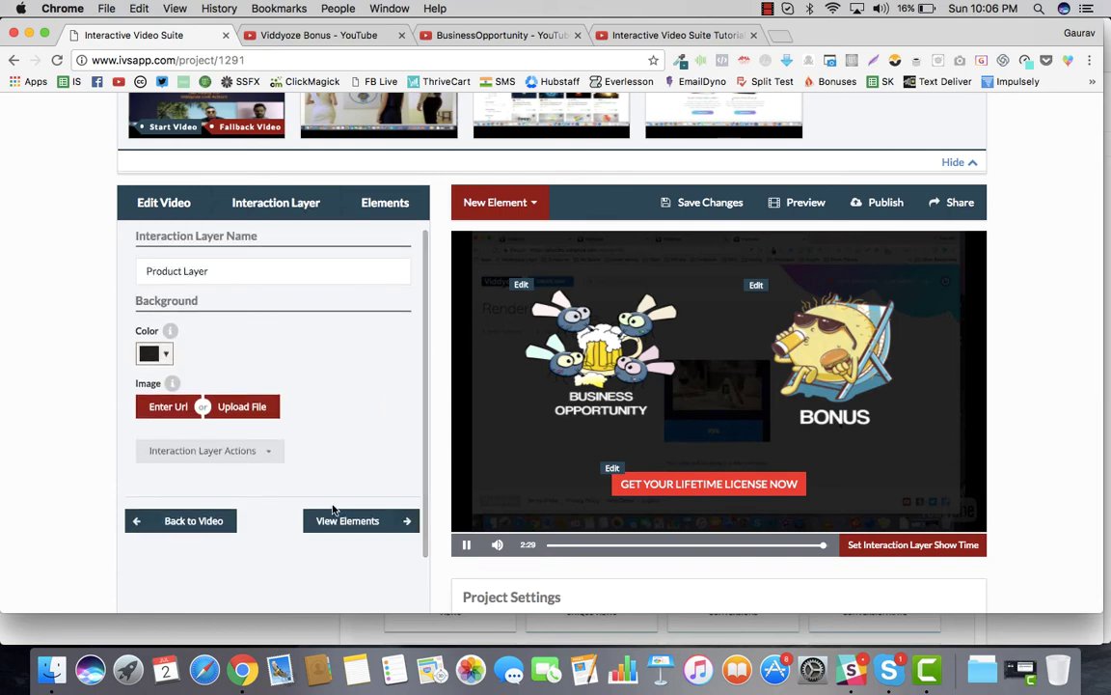
# Check the Product video's interaction layer show time in its video settings and save the project again
pyautogui.click(213, 519)
pyautogui.scroll(-3, 292, 410)
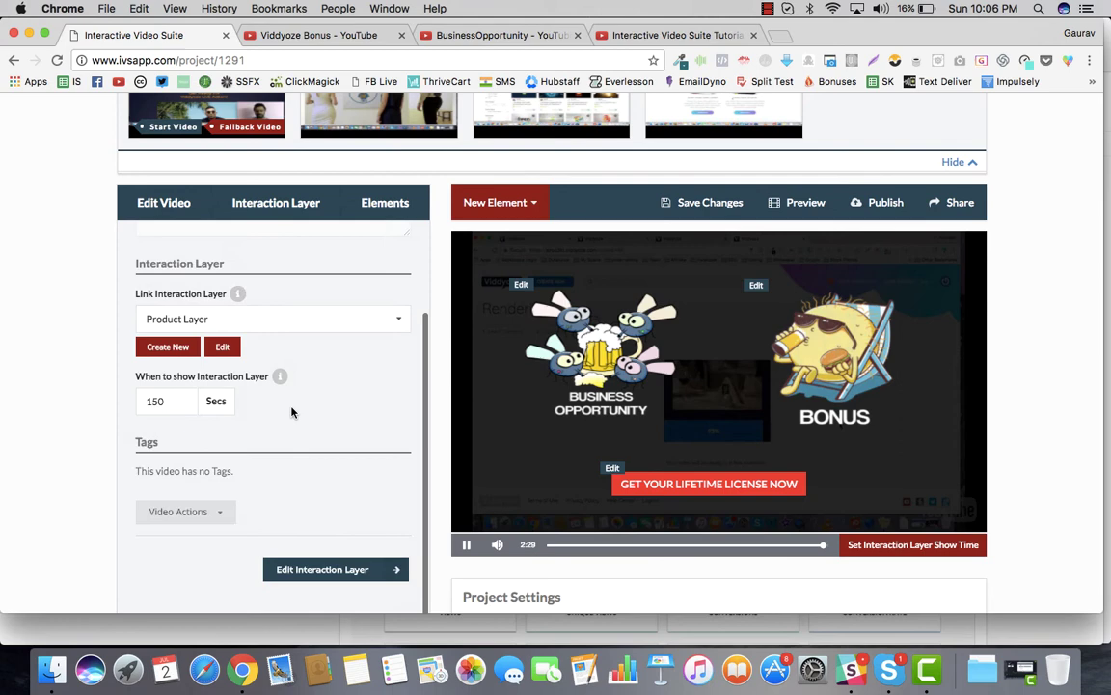
pyautogui.scroll(-3, 292, 412)
pyautogui.click(155, 265)
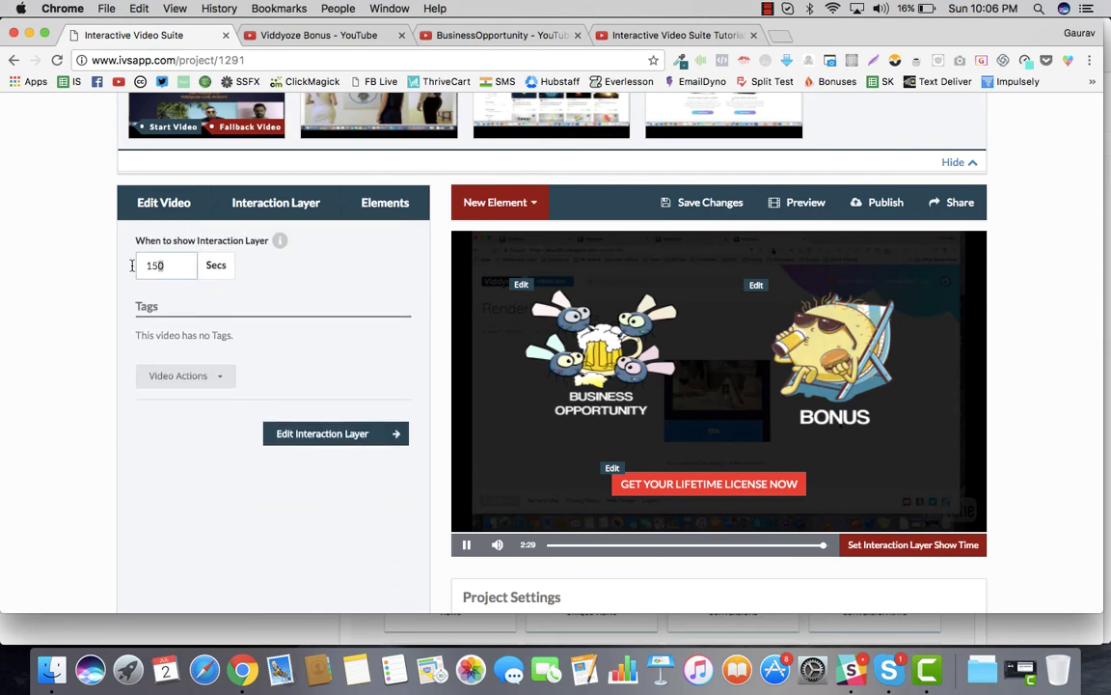
pyautogui.click(422, 334)
pyautogui.click(712, 206)
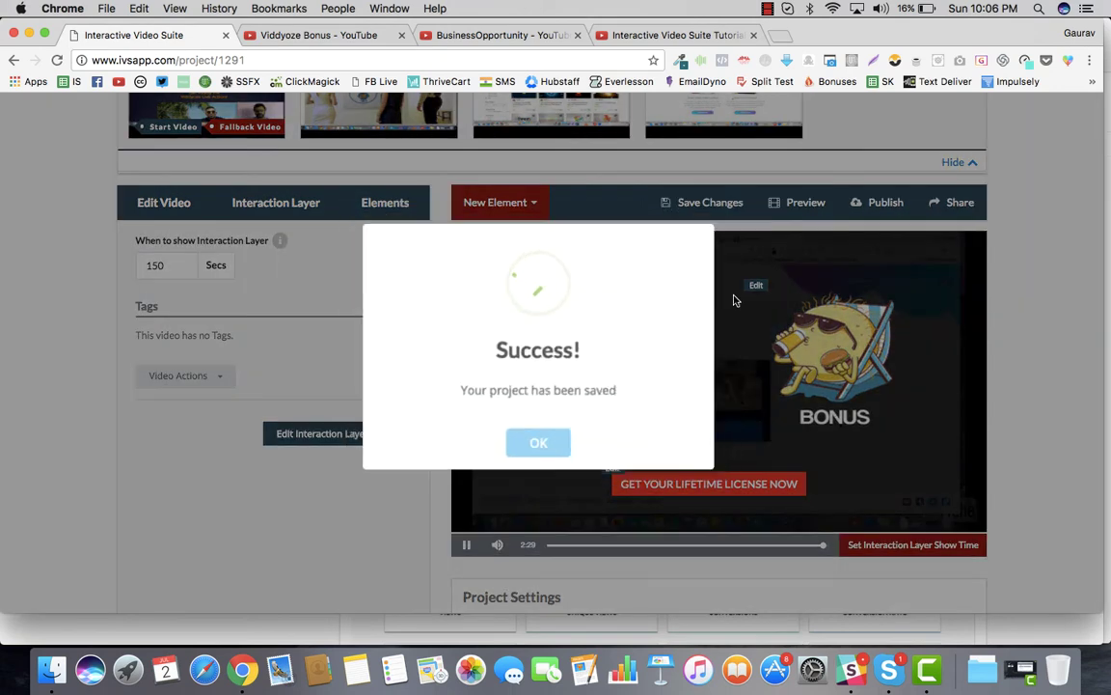
pyautogui.click(552, 445)
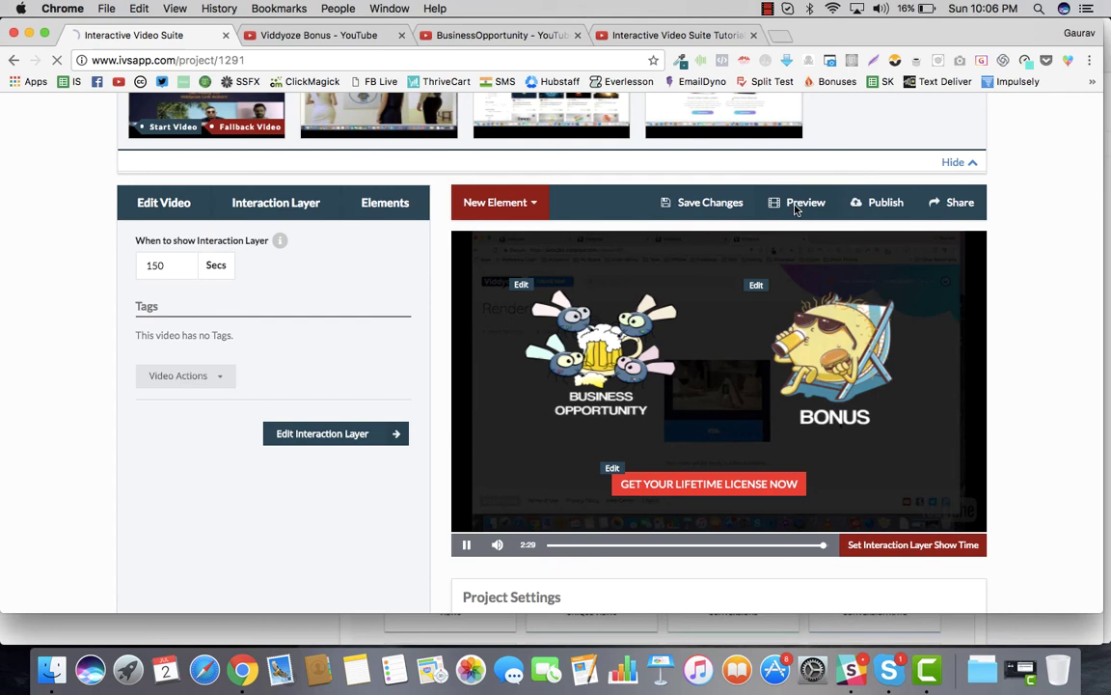
# Preview the project, skip through the intro to the Product video, mute it and jump to about 2:27 to reach its interaction layer
pyautogui.click(795, 209)
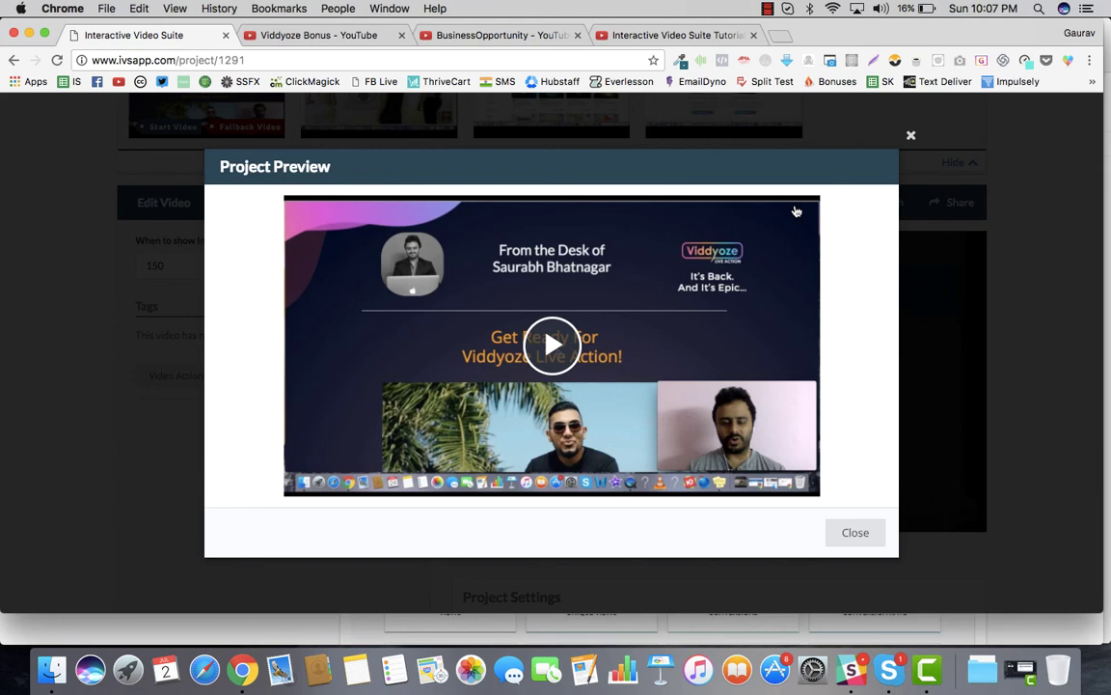
pyautogui.click(550, 344)
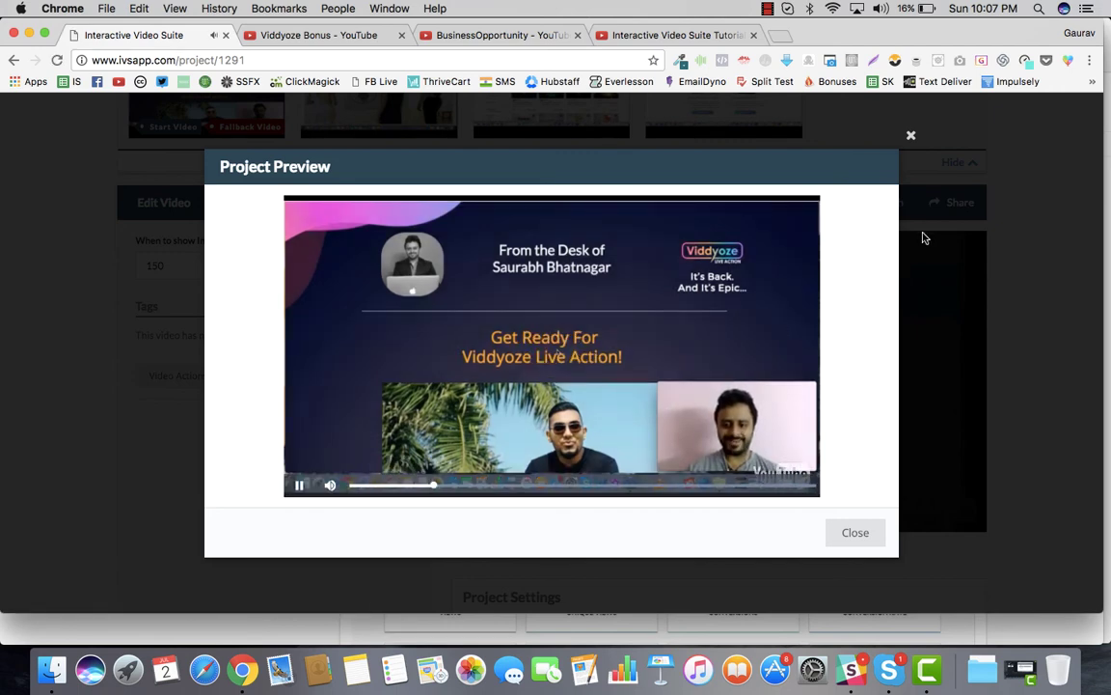
pyautogui.click(807, 488)
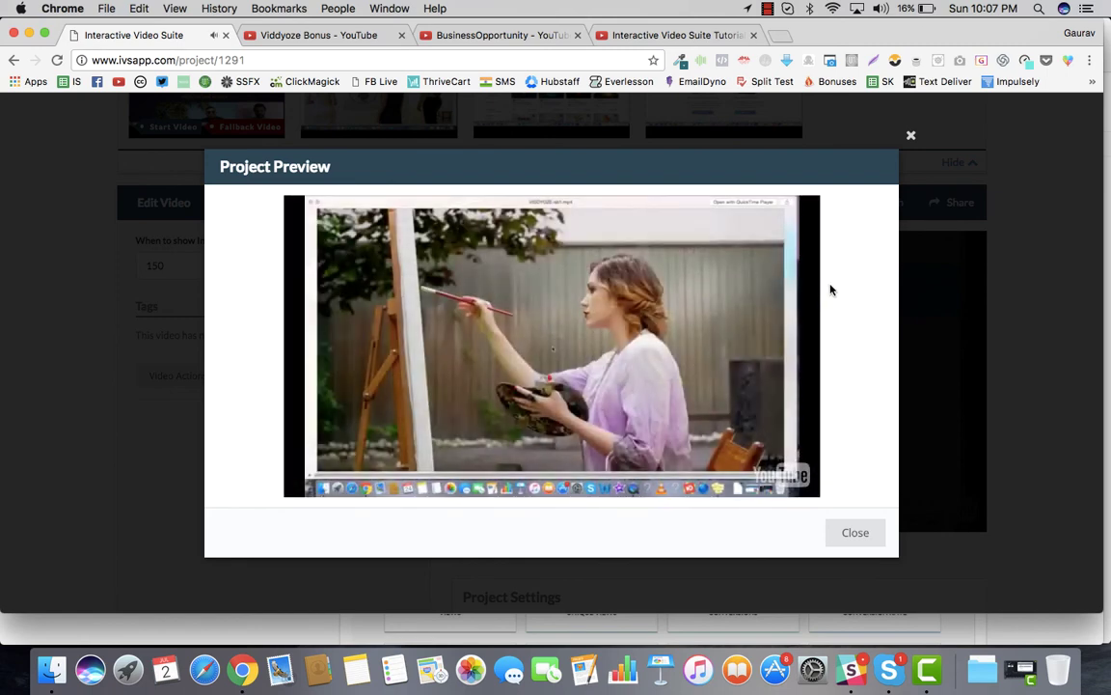
pyautogui.moveTo(331, 487)
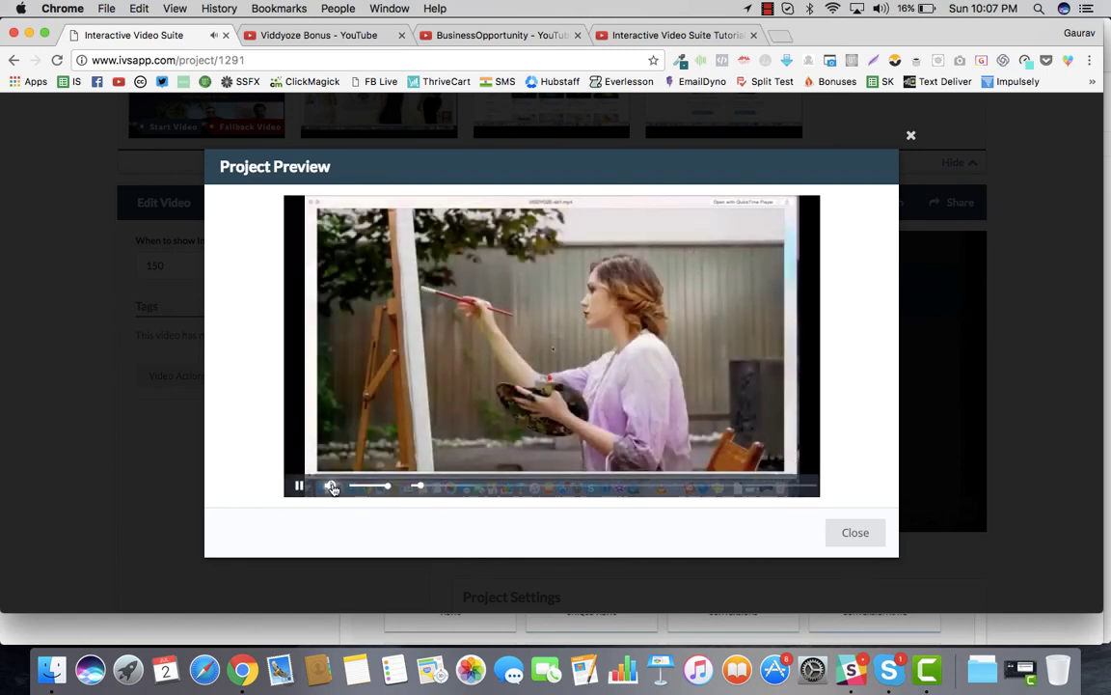
pyautogui.click(352, 489)
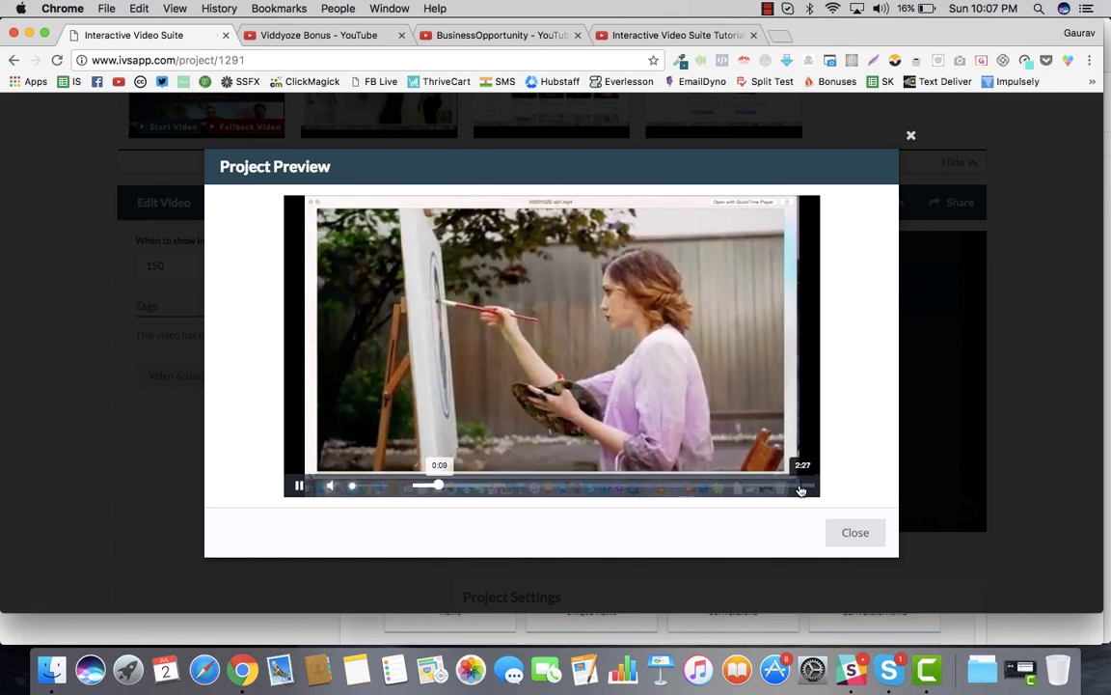
pyautogui.click(803, 490)
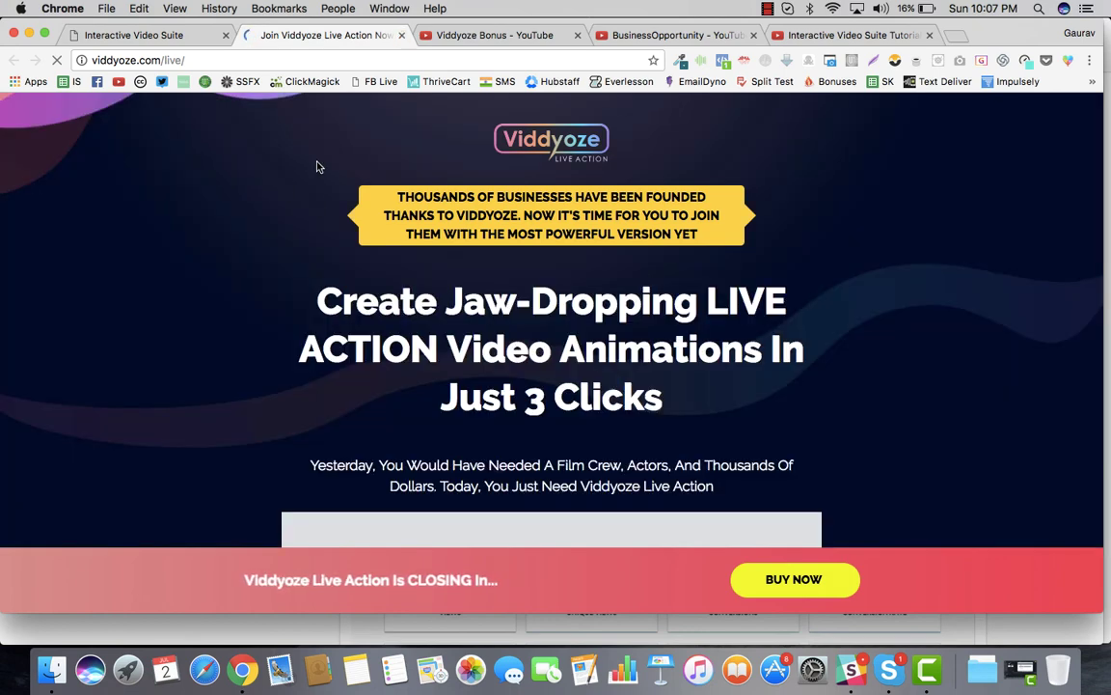
# Check the Viddyoze sales page opened by the lifetime license button, and close both that page and the project preview
pyautogui.click(402, 35)
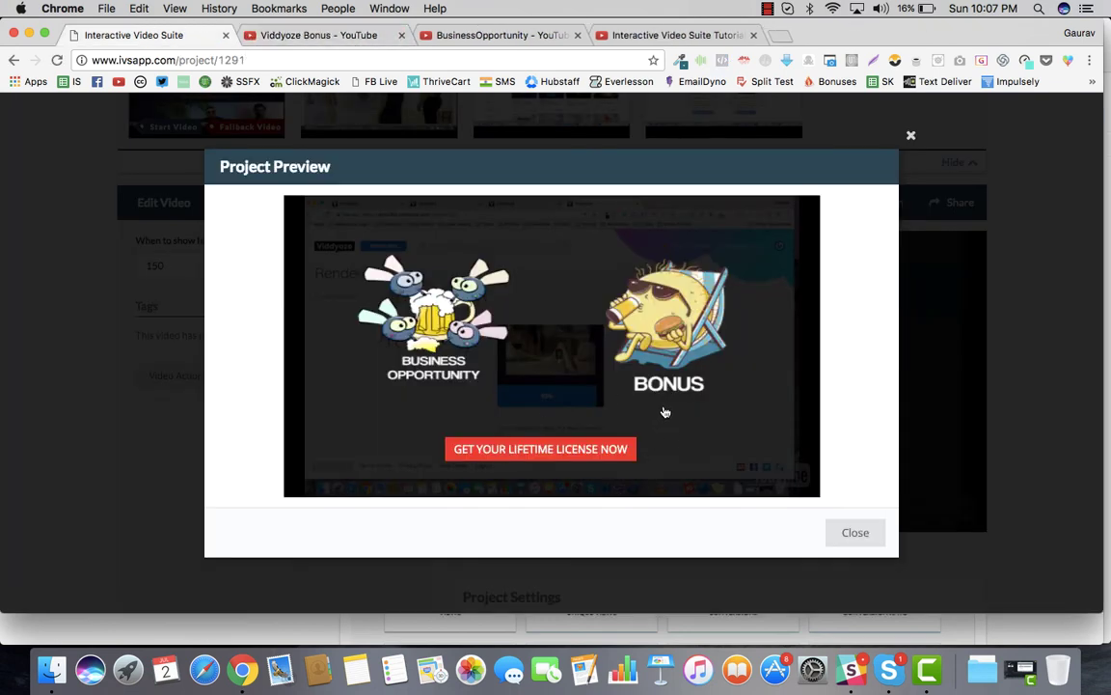
pyautogui.scroll(2, 667, 329)
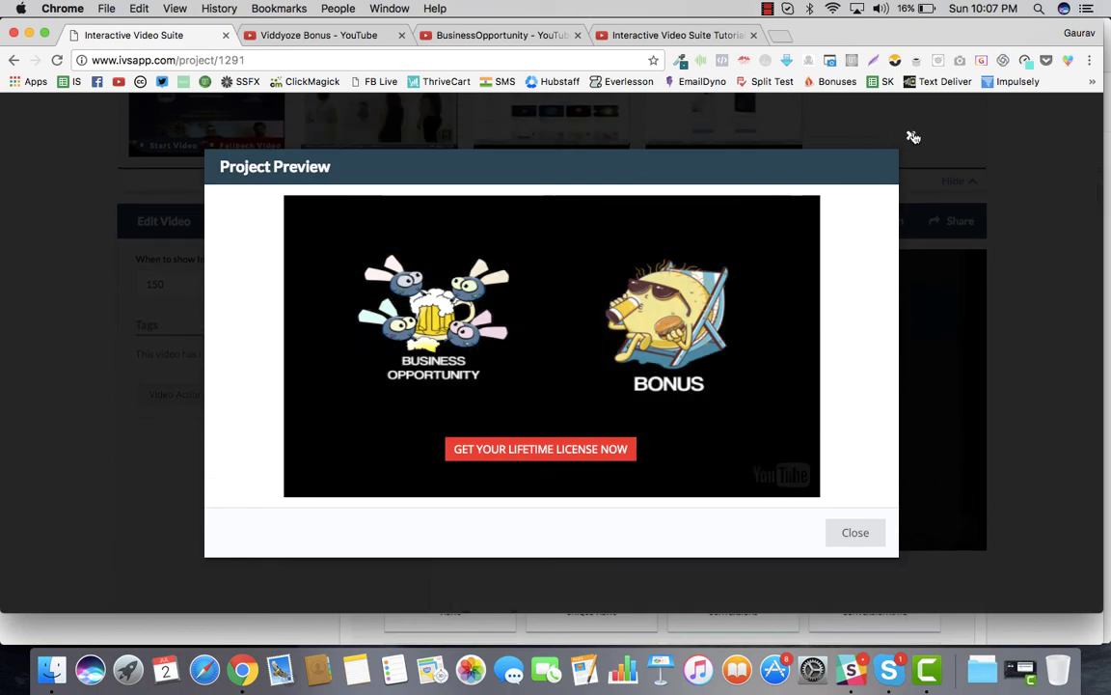
pyautogui.click(913, 137)
# Save the project again after the preview check and dismiss the confirmation
pyautogui.scroll(5, 1074, 261)
pyautogui.scroll(-3, 1075, 263)
pyautogui.click(656, 183)
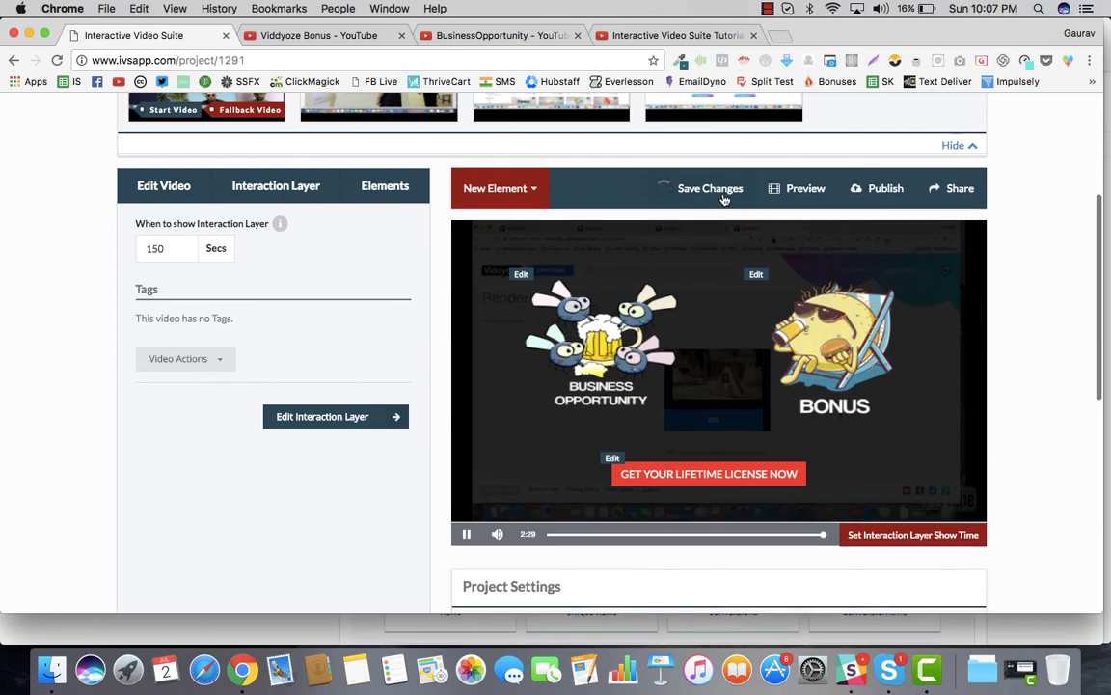
pyautogui.click(537, 447)
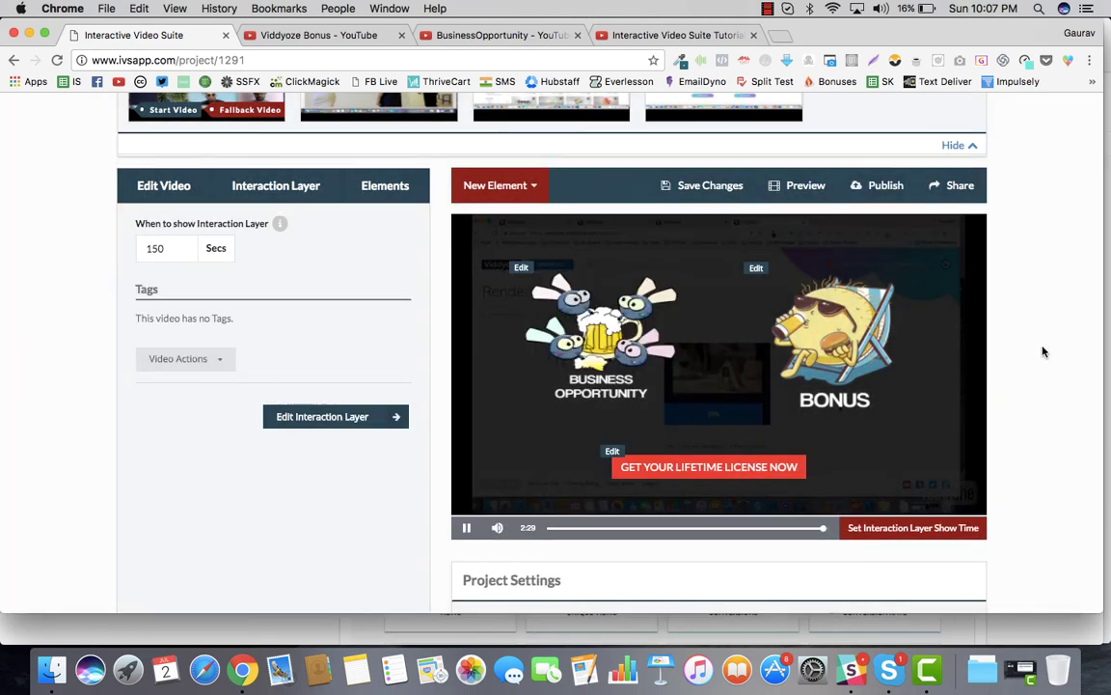
pyautogui.scroll(2, 1034, 350)
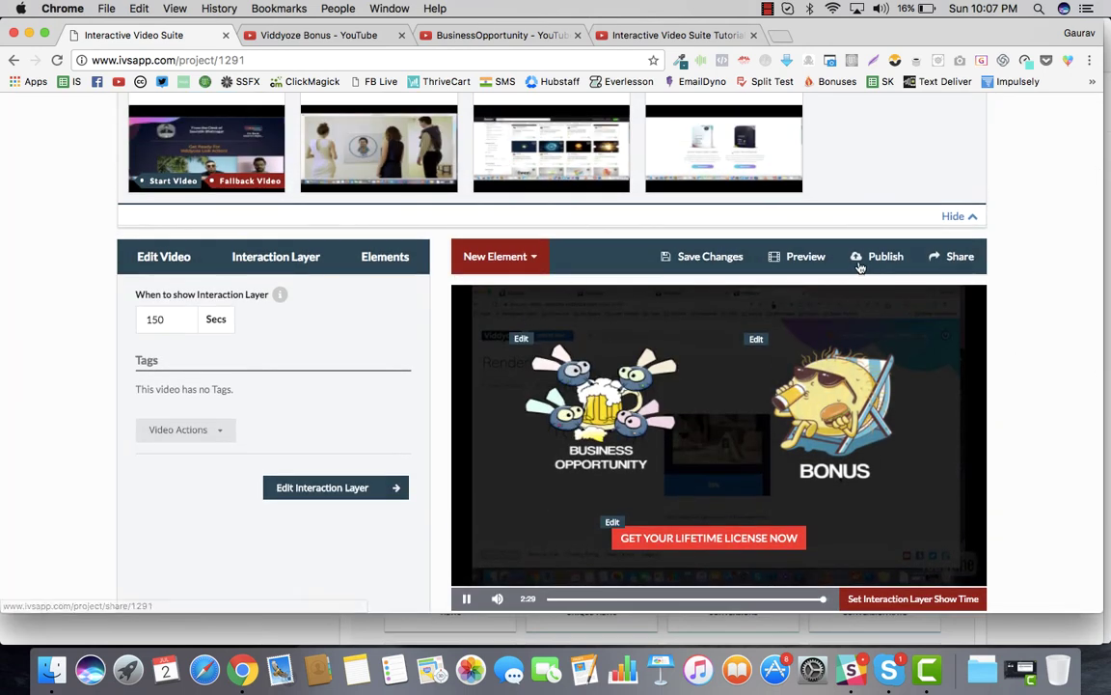